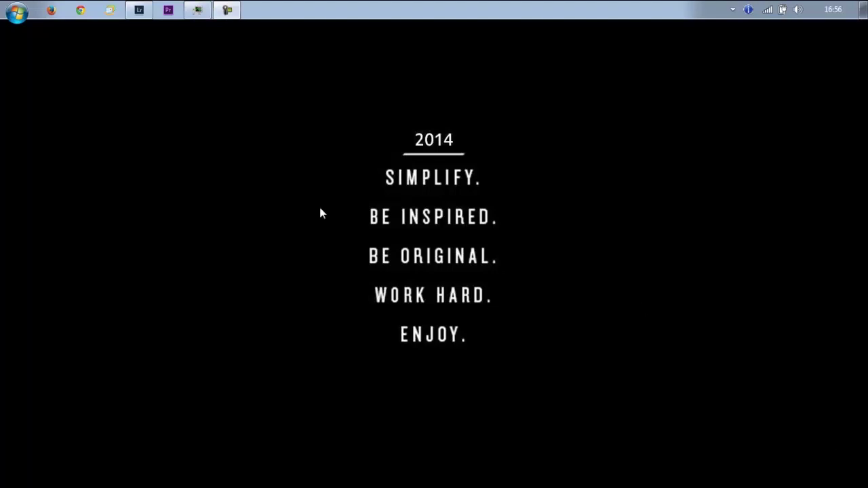
Step: Switch to Lightroom, turn off the highlight clipping overlay and dismiss the Windows colour scheme notification
{"action": "left_click", "coordinate": [144, 11]}
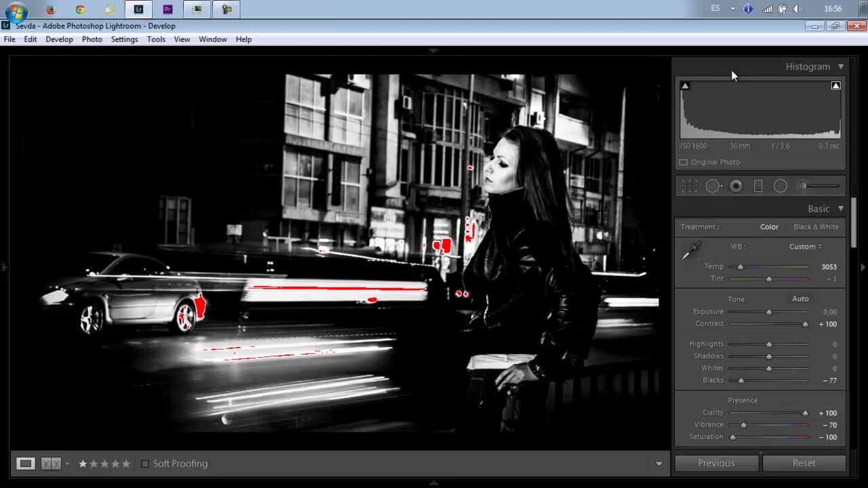
{"action": "left_click", "coordinate": [836, 86]}
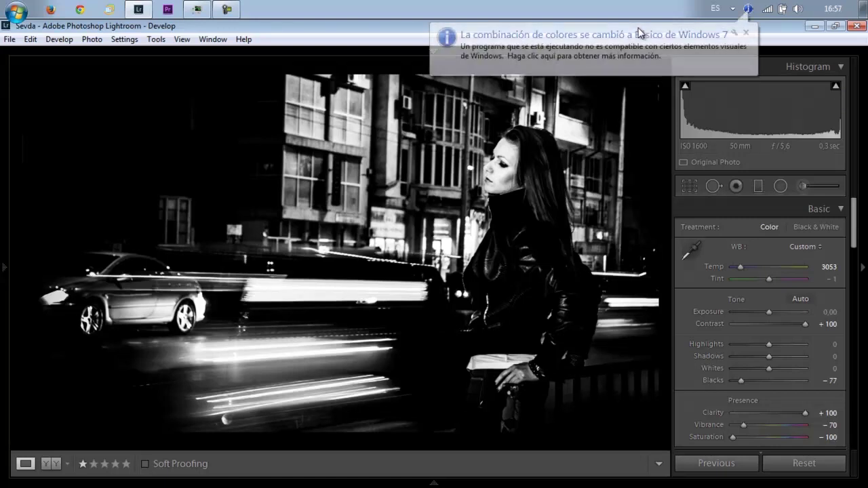
{"action": "left_click", "coordinate": [745, 31]}
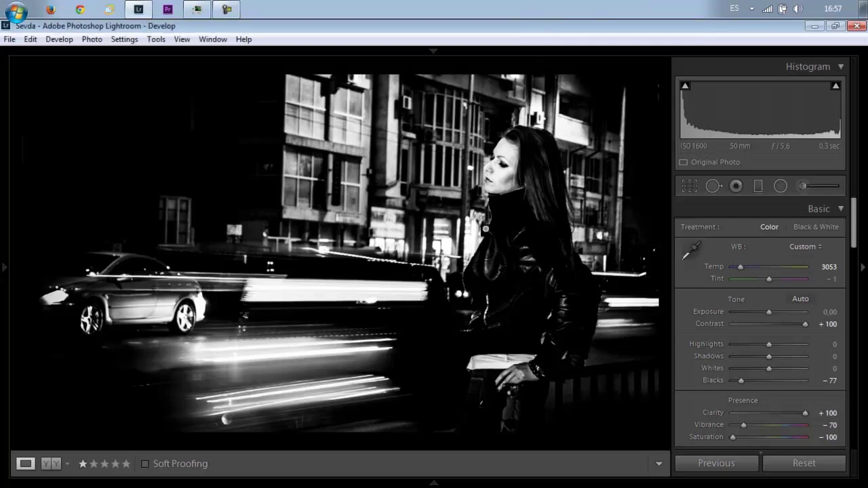
Step: Filter the filmstrip to photos rated one star or higher and open the first photo
{"action": "mouse_move", "coordinate": [124, 481]}
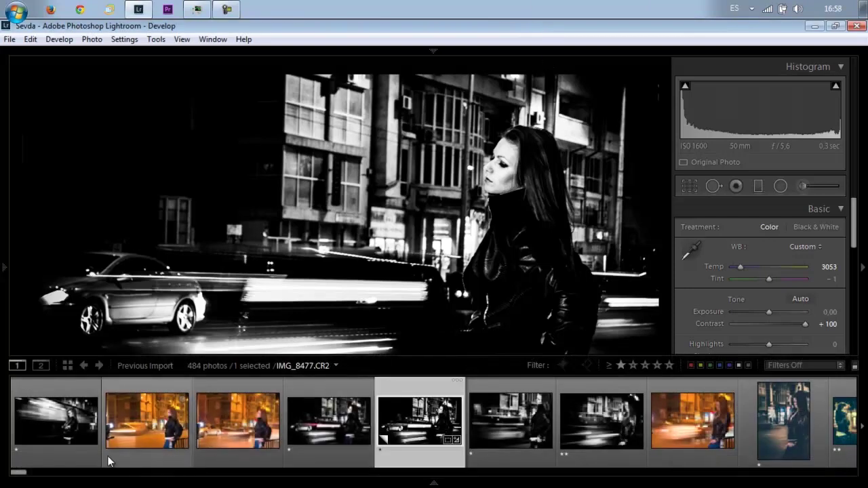
{"action": "left_click", "coordinate": [620, 366]}
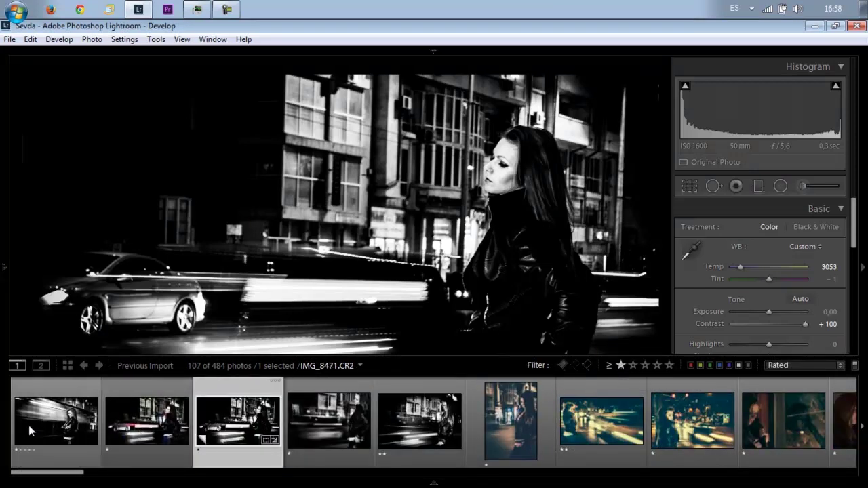
{"action": "left_click", "coordinate": [48, 417]}
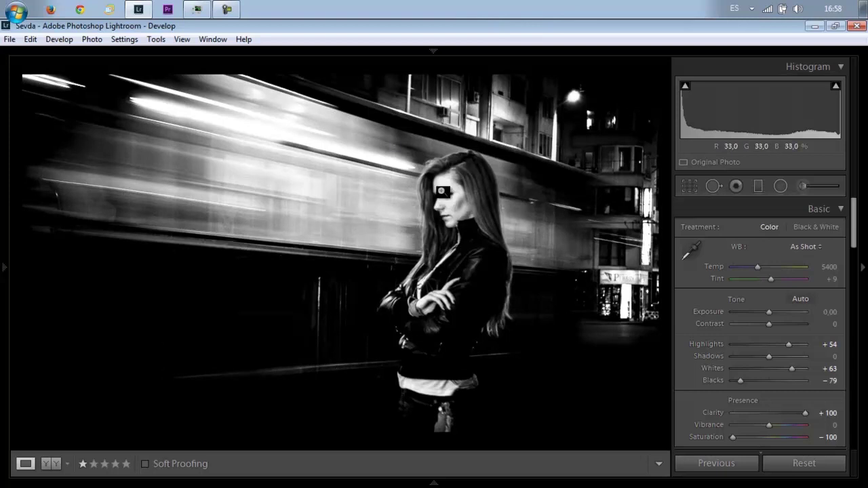
Step: Examine the woman's face up close and review the photo's vignetting and grain settings
{"action": "left_click", "coordinate": [441, 191]}
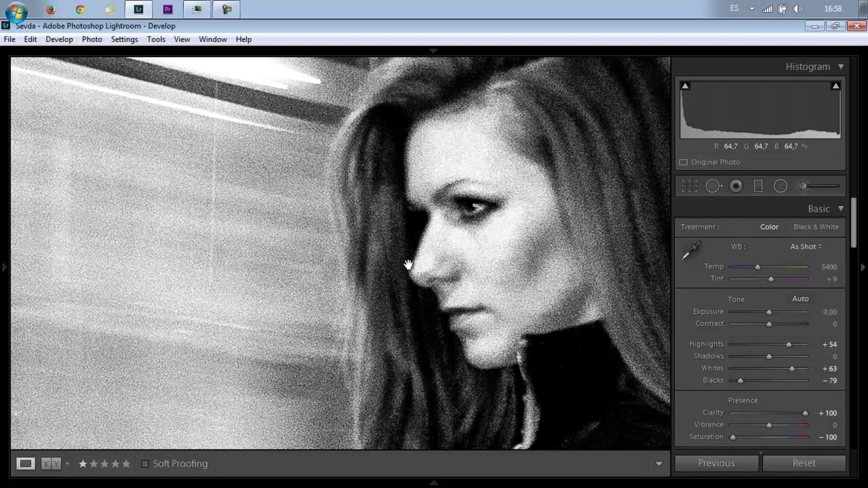
{"action": "left_click_drag", "start_coordinate": [855, 224], "coordinate": [857, 442]}
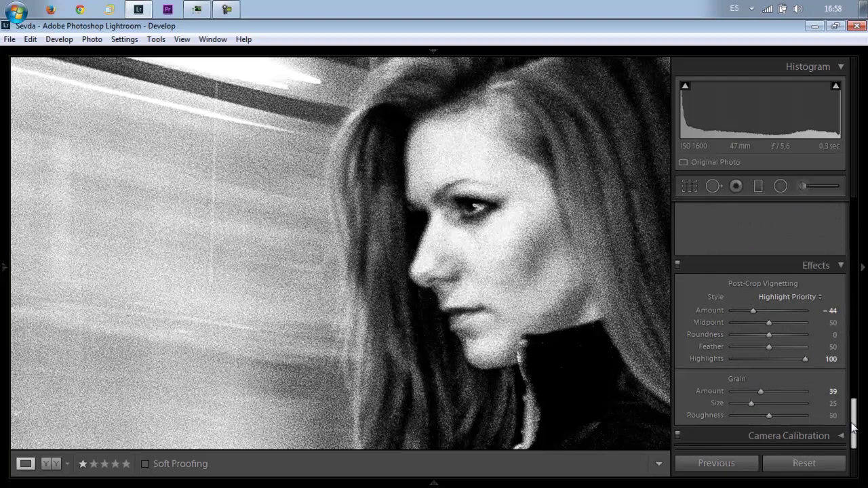
{"action": "left_click_drag", "start_coordinate": [855, 424], "coordinate": [853, 190]}
{"action": "left_click", "coordinate": [394, 233]}
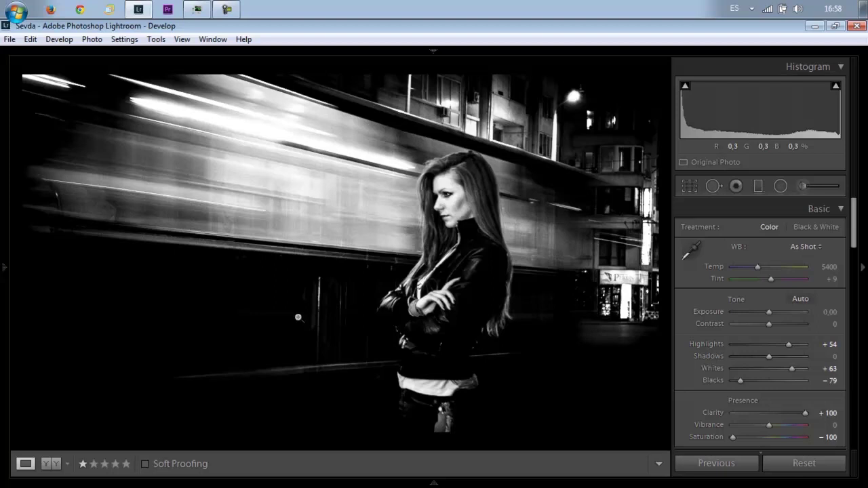
Step: Open the colour version of the car photo and examine the woman's face up close
{"action": "mouse_move", "coordinate": [434, 483]}
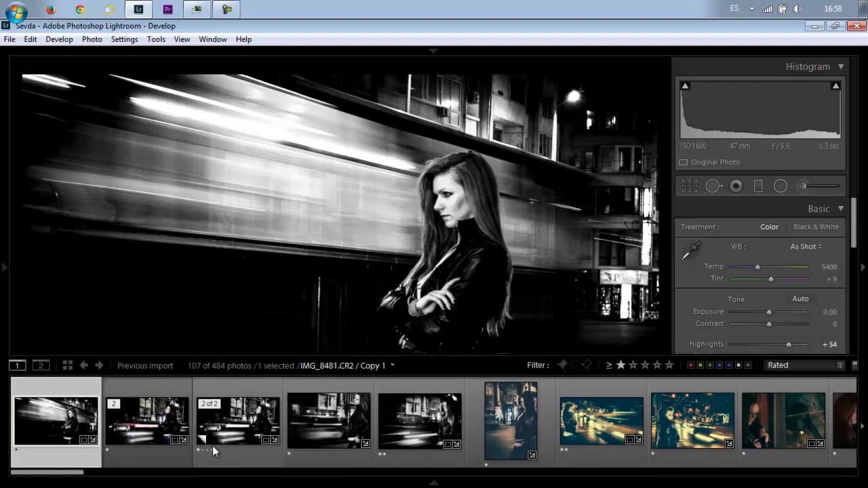
{"action": "left_click", "coordinate": [124, 429]}
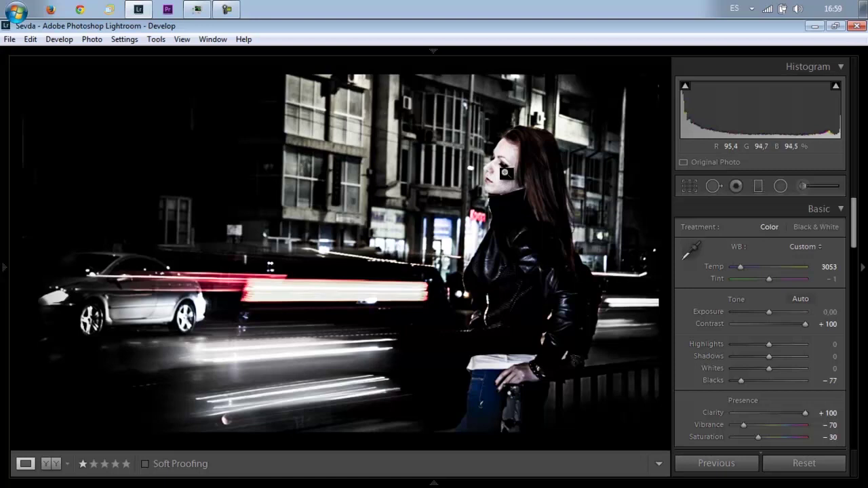
{"action": "left_click", "coordinate": [503, 165]}
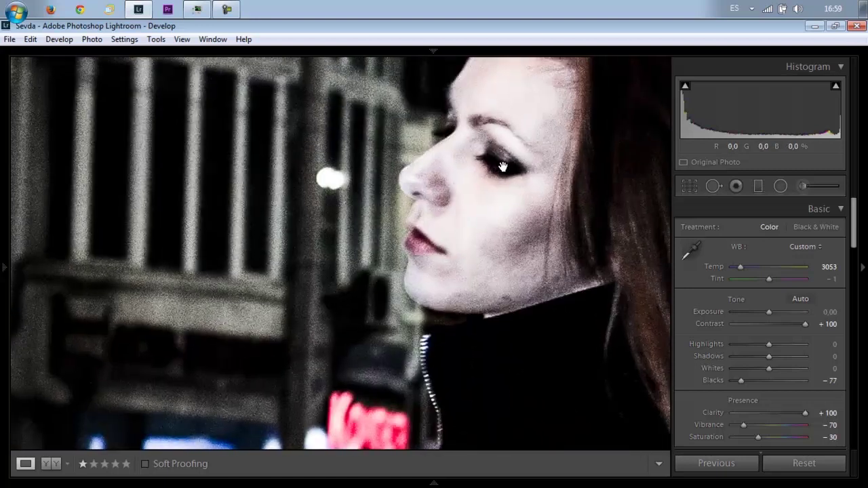
{"action": "left_click", "coordinate": [502, 166]}
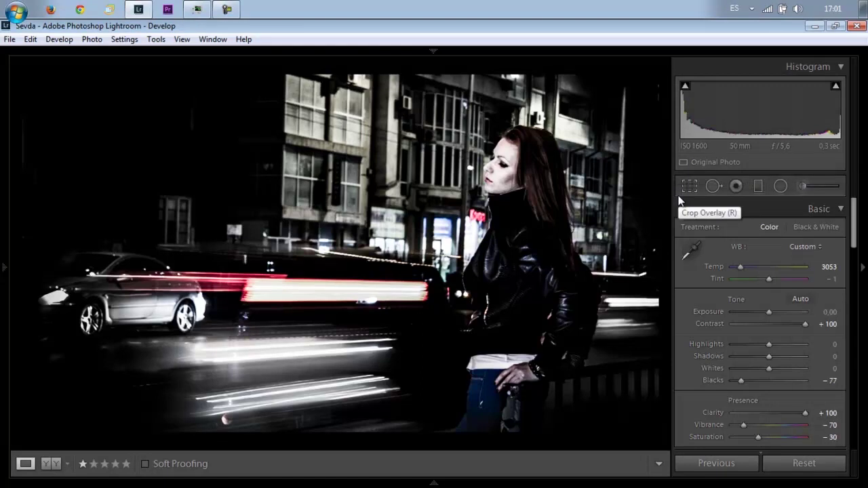
Step: Look at the black-and-white light-trail photo again and return to the colour car photo
{"action": "mouse_move", "coordinate": [268, 483]}
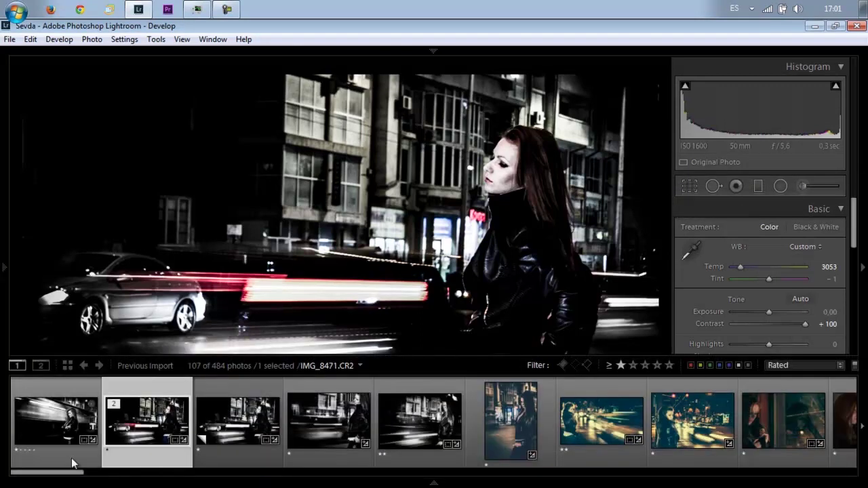
{"action": "left_click", "coordinate": [61, 424]}
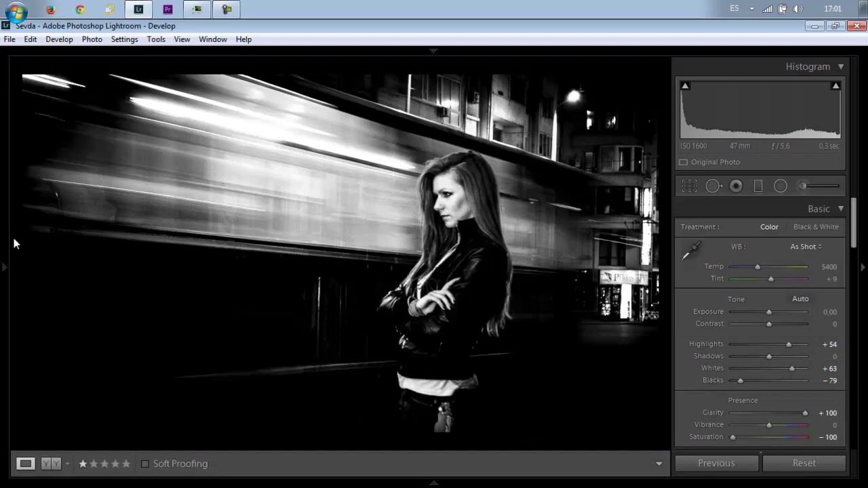
{"action": "left_click", "coordinate": [135, 422]}
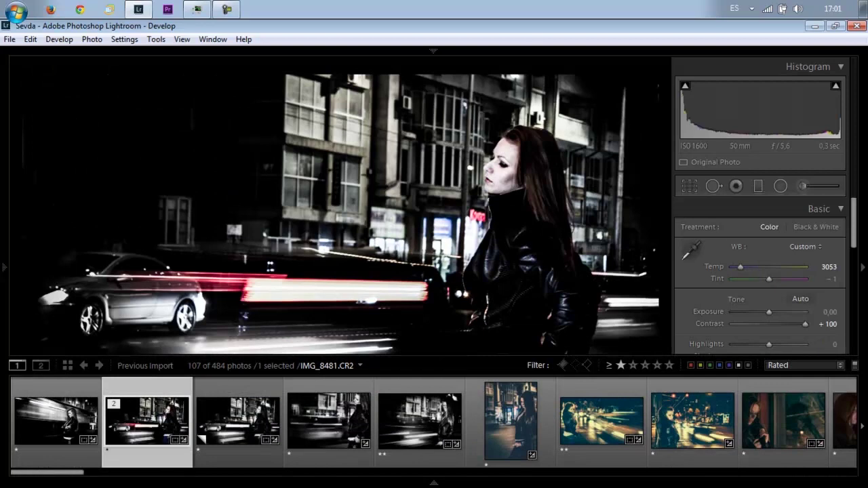
Step: Reset the colour car photo's develop settings to view the original, and undo the reset
{"action": "right_click", "coordinate": [149, 425]}
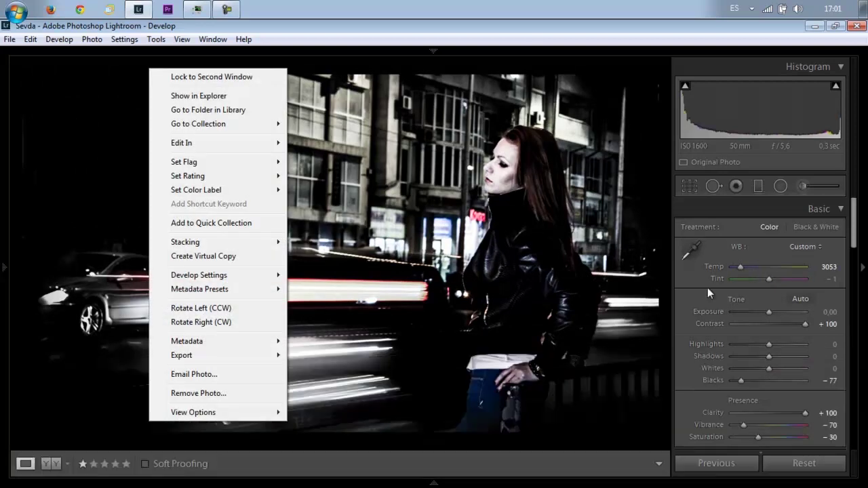
{"action": "left_click", "coordinate": [692, 285]}
{"action": "left_click", "coordinate": [800, 468]}
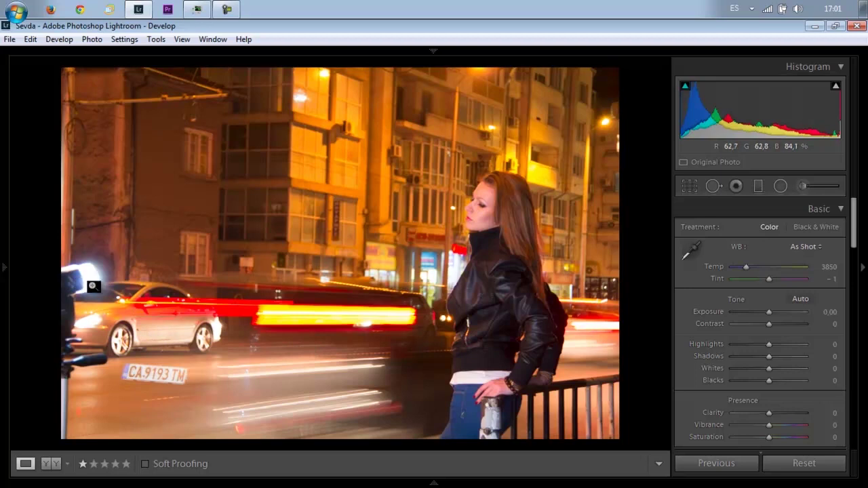
{"action": "key", "text": "ctrl+z"}
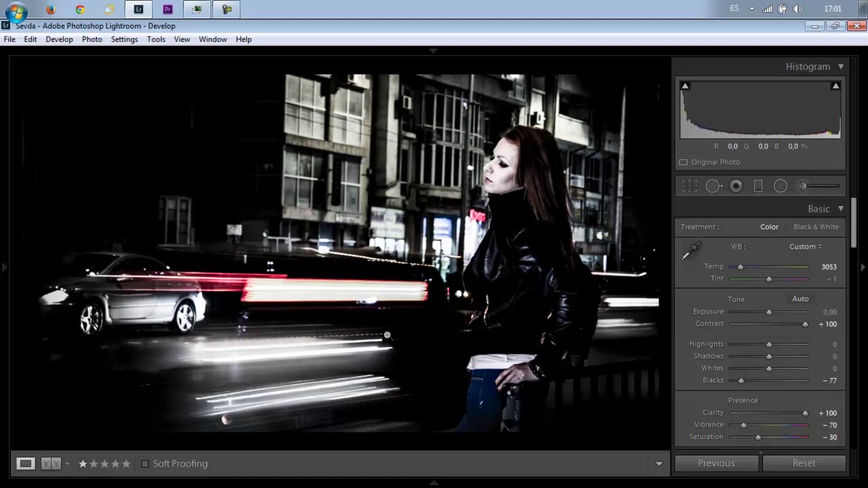
Step: Reset the colour car photo again to inspect the unedited face and building up close, and undo the reset
{"action": "left_click", "coordinate": [801, 467]}
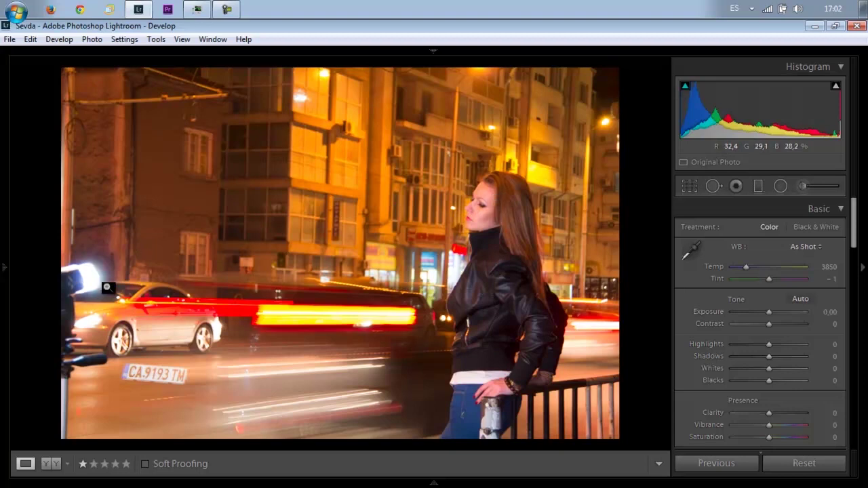
{"action": "left_click", "coordinate": [482, 216]}
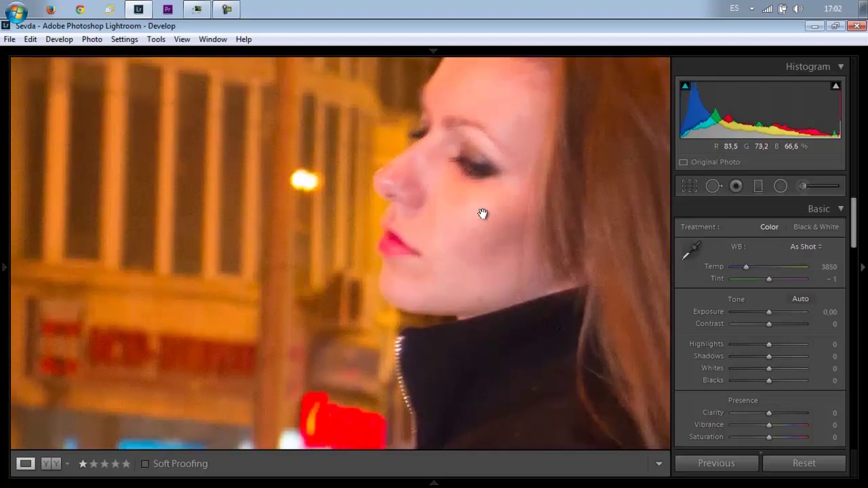
{"action": "left_click", "coordinate": [483, 215]}
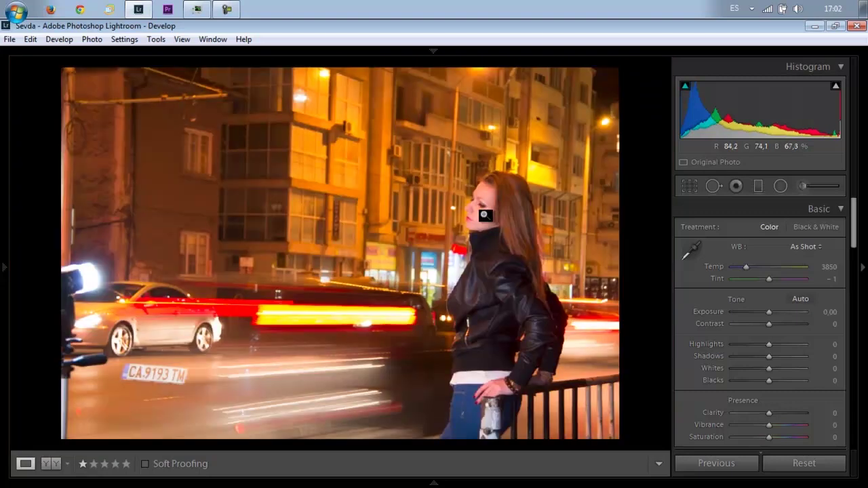
{"action": "left_click", "coordinate": [356, 137]}
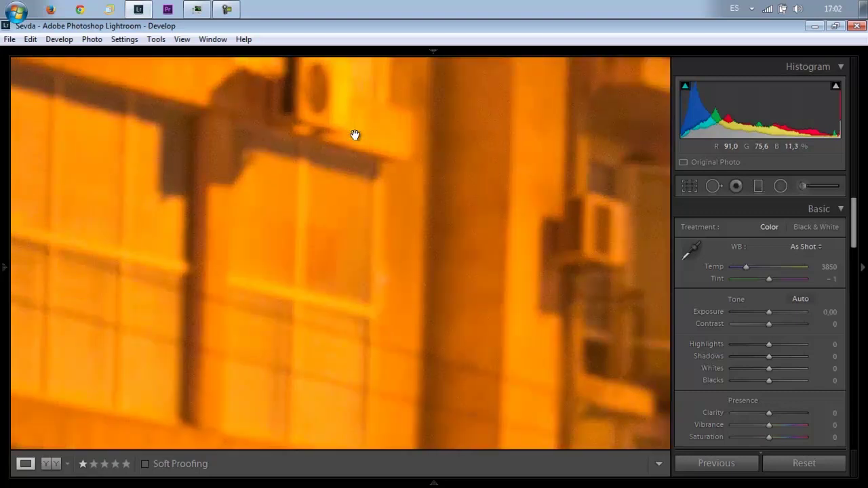
{"action": "left_click", "coordinate": [355, 135]}
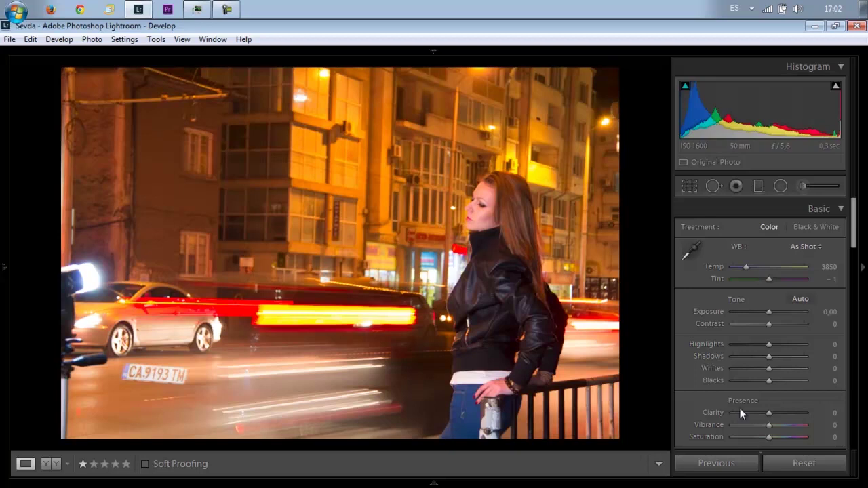
{"action": "key", "text": "ctrl+z"}
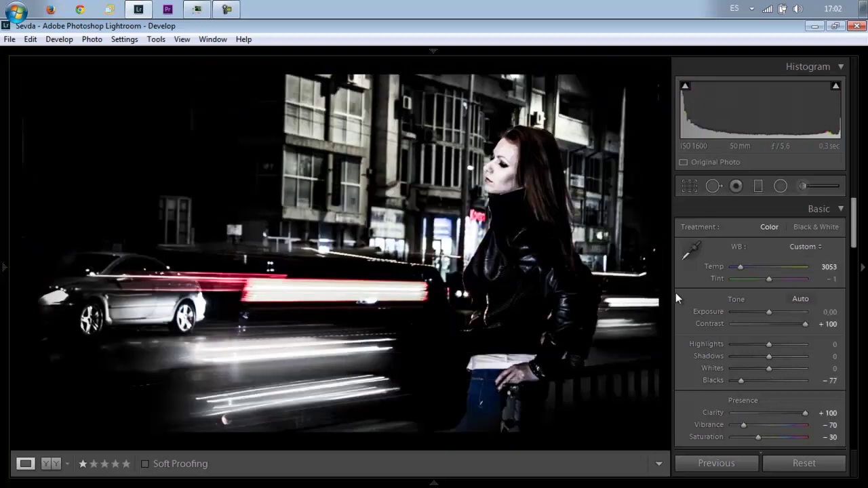
Step: View the black-and-white virtual copy of the car photo and the black-and-white photo following it
{"action": "mouse_move", "coordinate": [434, 482]}
{"action": "key", "text": "ctrl+apostrophe"}
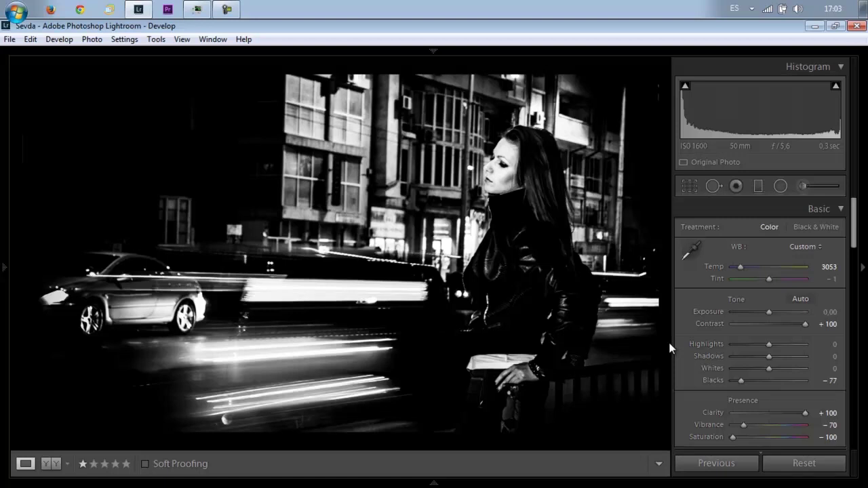
{"action": "mouse_move", "coordinate": [614, 483]}
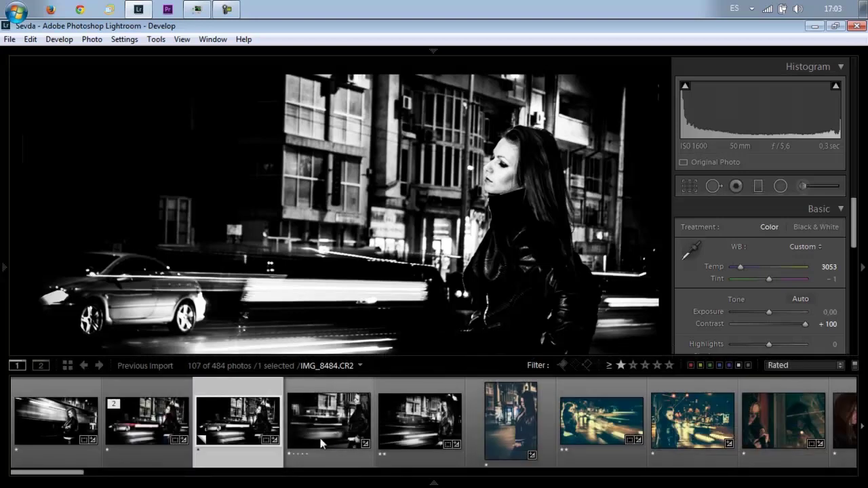
{"action": "left_click", "coordinate": [346, 425]}
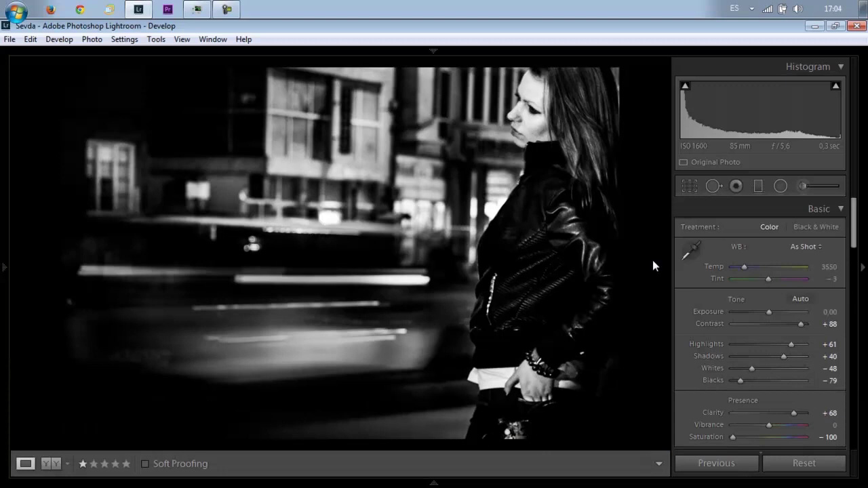
Step: Open the two-star black-and-white photo and check its full frame with Crop Overlay, leaving the crop as it is
{"action": "mouse_move", "coordinate": [434, 482]}
{"action": "left_click", "coordinate": [439, 422]}
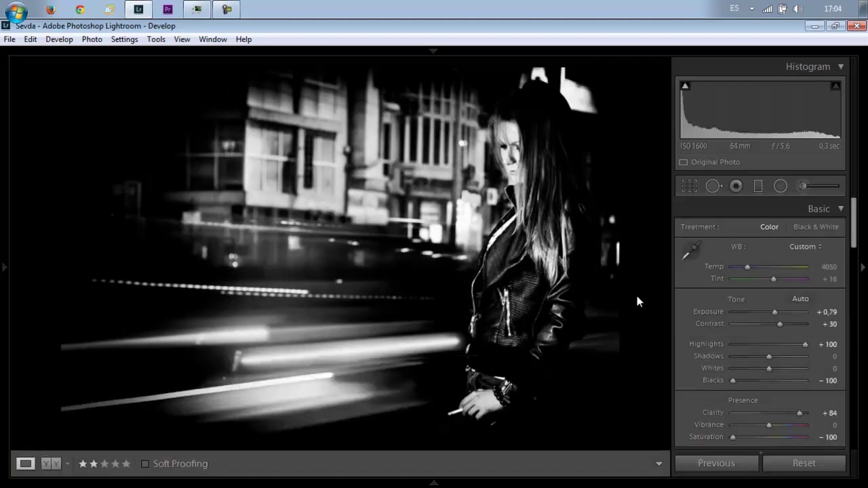
{"action": "left_click", "coordinate": [690, 187]}
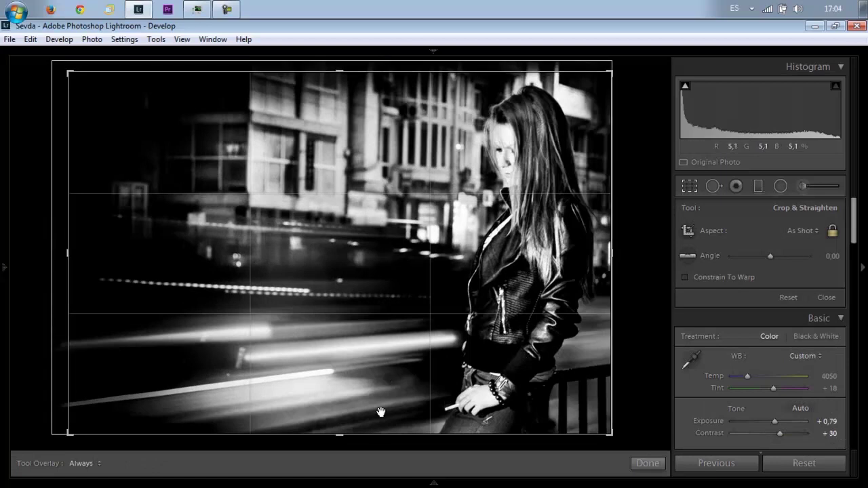
{"action": "left_click", "coordinate": [649, 464]}
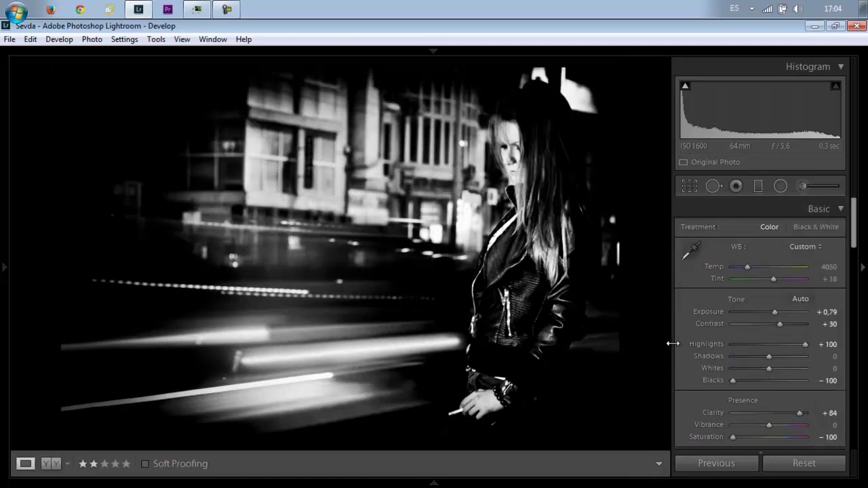
Step: Open the vertical colour photo of the woman smoking and examine her hand and face up close
{"action": "left_click", "coordinate": [435, 483]}
{"action": "left_click", "coordinate": [500, 429]}
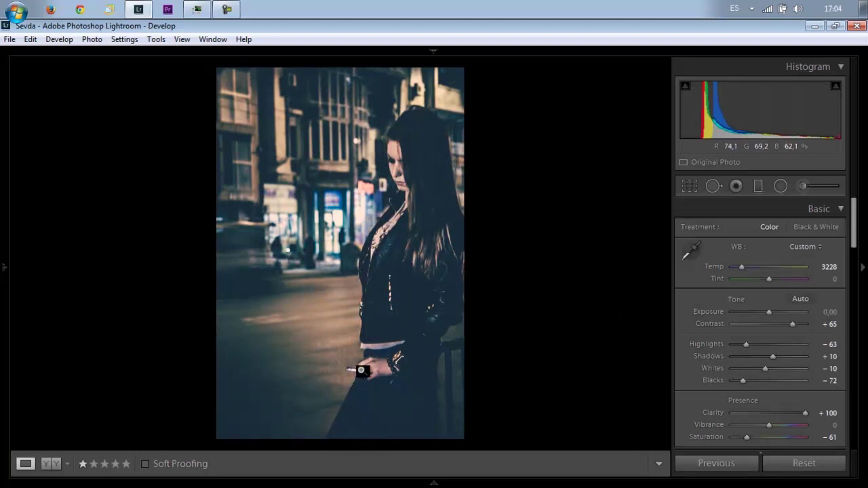
{"action": "left_click", "coordinate": [360, 369]}
{"action": "left_click_drag", "start_coordinate": [360, 369], "coordinate": [371, 271]}
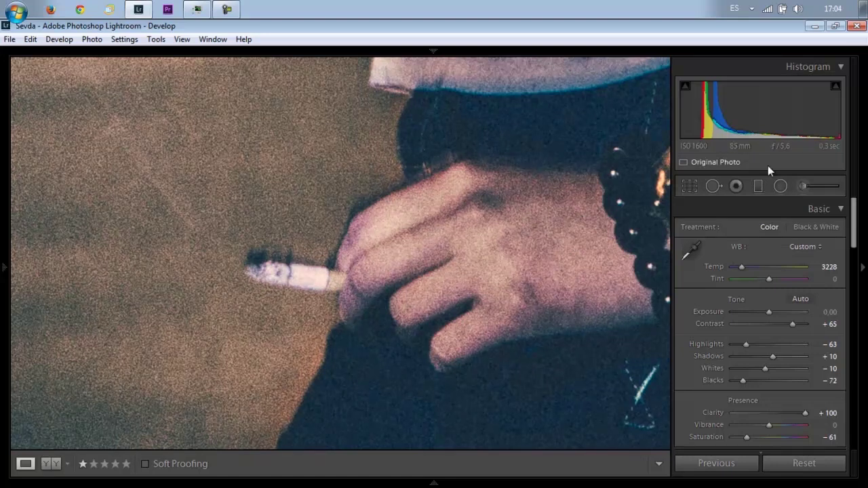
{"action": "left_click", "coordinate": [514, 182]}
{"action": "left_click", "coordinate": [515, 181]}
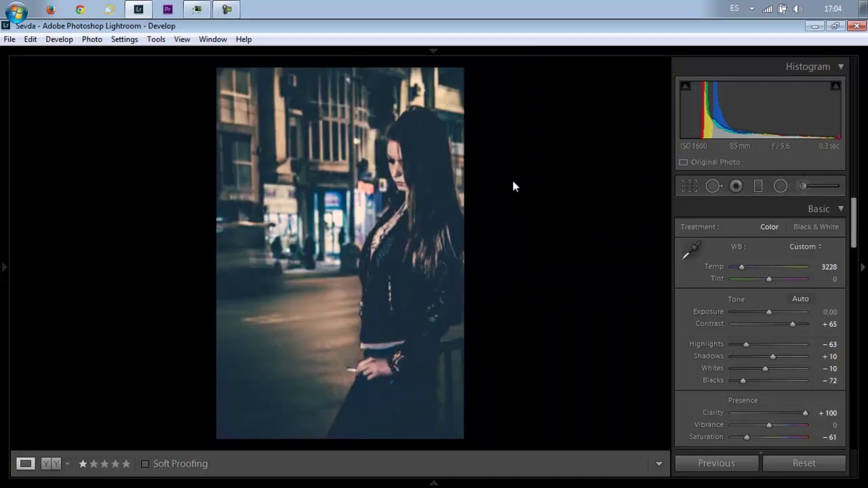
{"action": "left_click", "coordinate": [398, 158]}
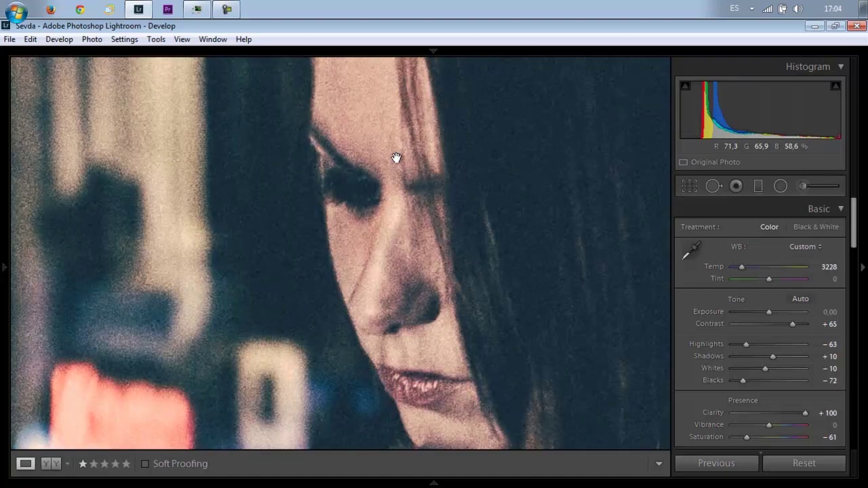
Step: Examine the face, jacket hem and hand in the vertical colour photo up close, and return to the full image
{"action": "left_click", "coordinate": [394, 248]}
{"action": "left_click", "coordinate": [363, 358]}
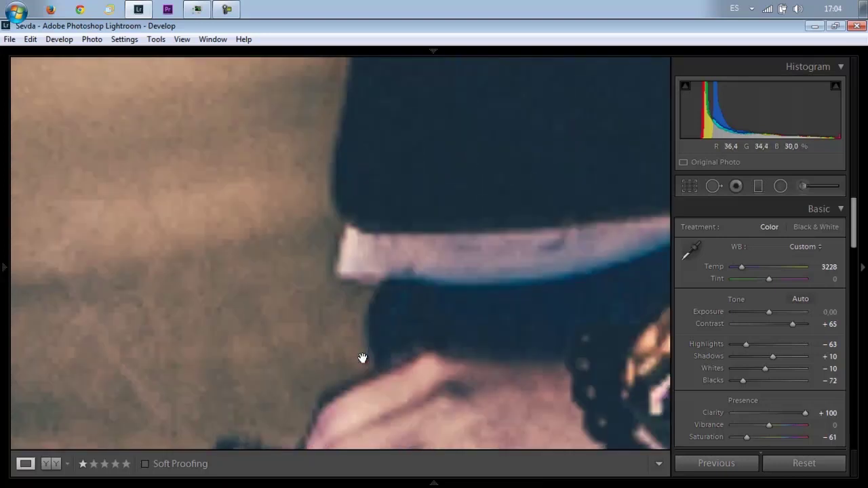
{"action": "left_click", "coordinate": [386, 279]}
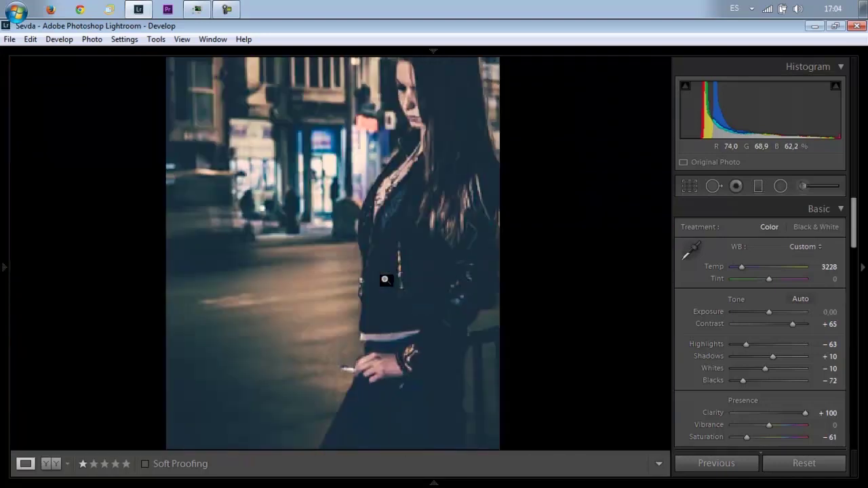
Step: View the two-star colour traffic photo and the colour portrait following it, examining the woman's face up close in the second
{"action": "left_click", "coordinate": [434, 483]}
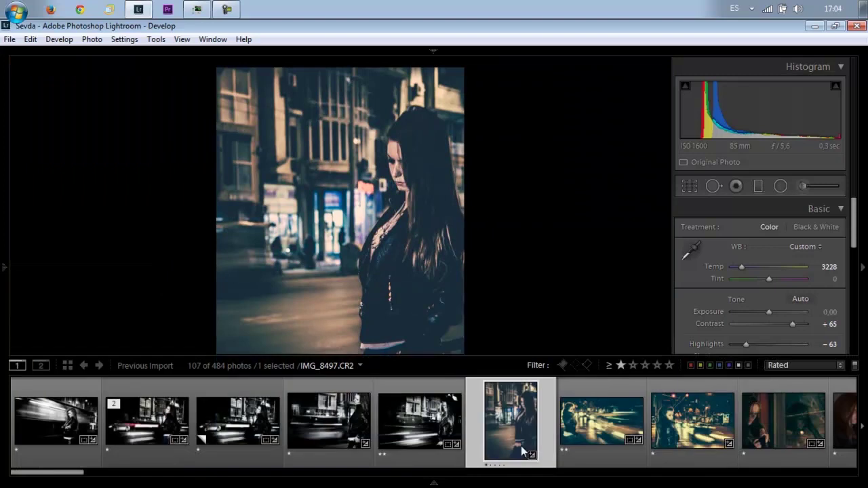
{"action": "left_click", "coordinate": [599, 423]}
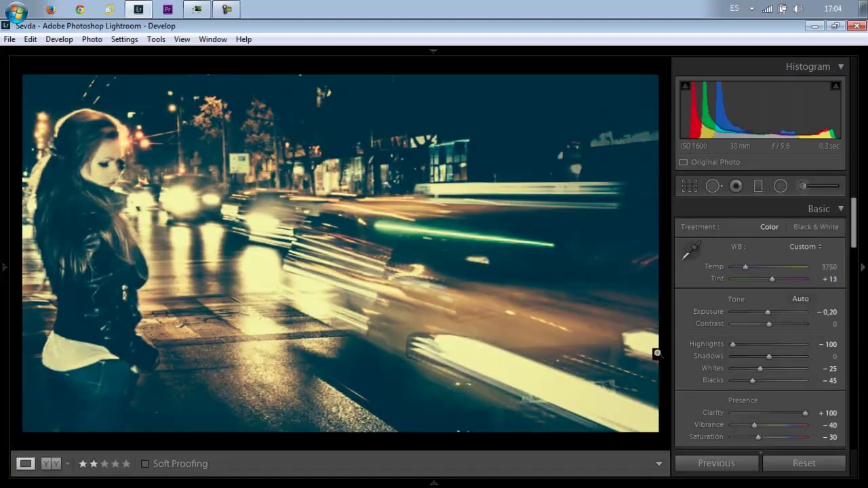
{"action": "mouse_move", "coordinate": [678, 483]}
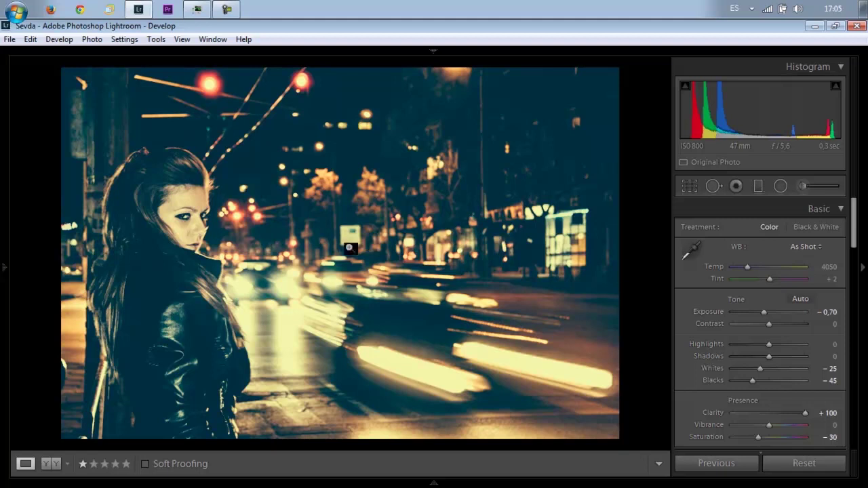
{"action": "left_click", "coordinate": [183, 216]}
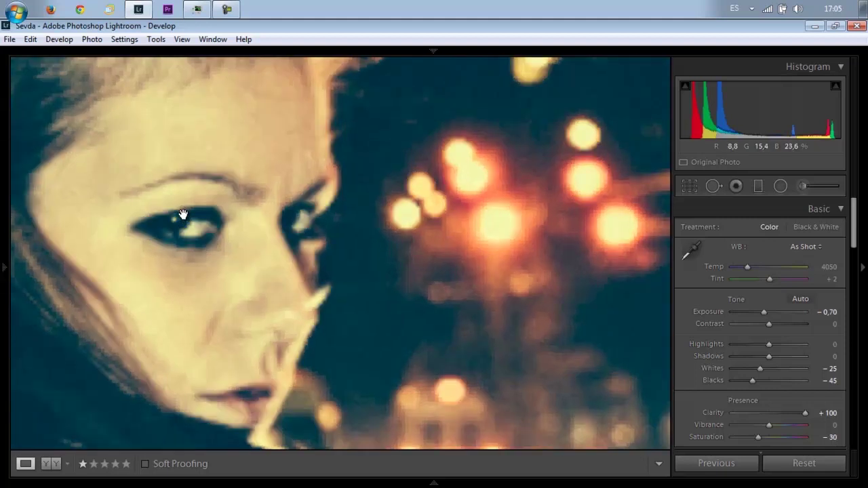
{"action": "left_click", "coordinate": [226, 220]}
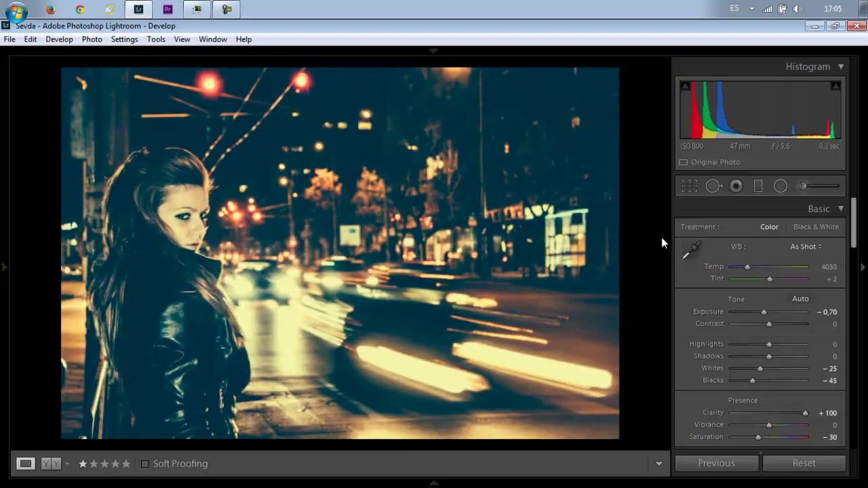
Step: Compare the colour traffic portrait with the two-star black-and-white photo of the woman smoking
{"action": "key", "text": "F6"}
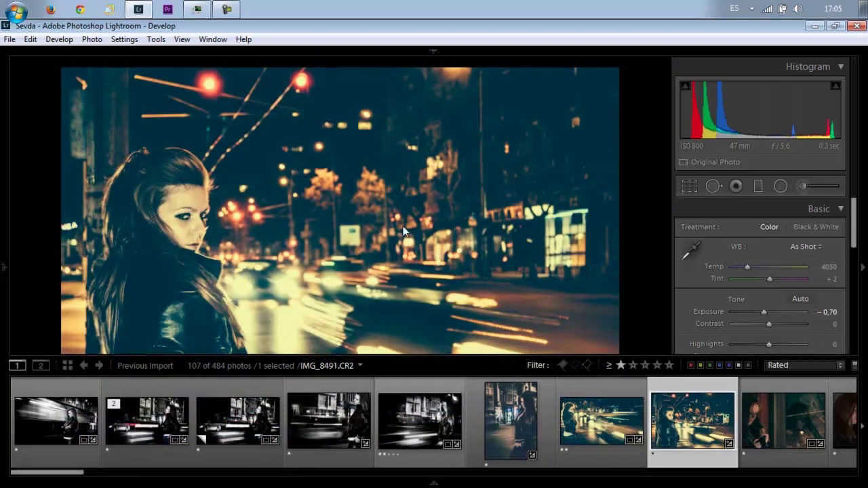
{"action": "left_click", "coordinate": [401, 414]}
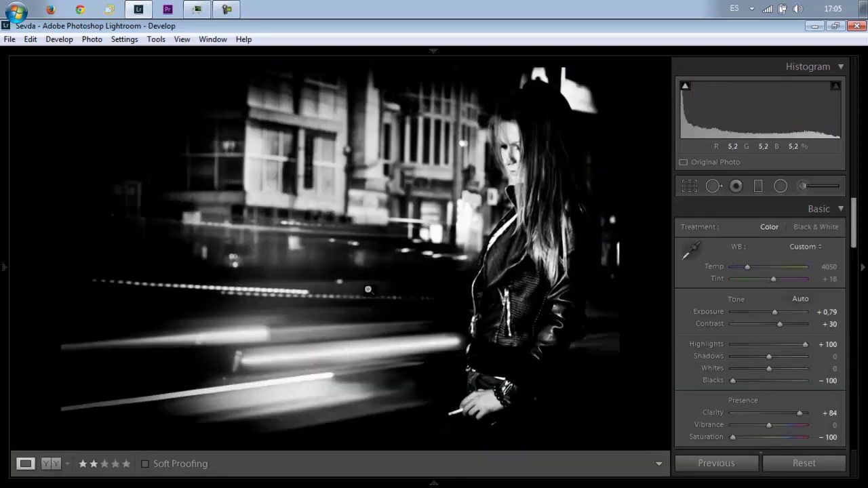
{"action": "mouse_move", "coordinate": [610, 484]}
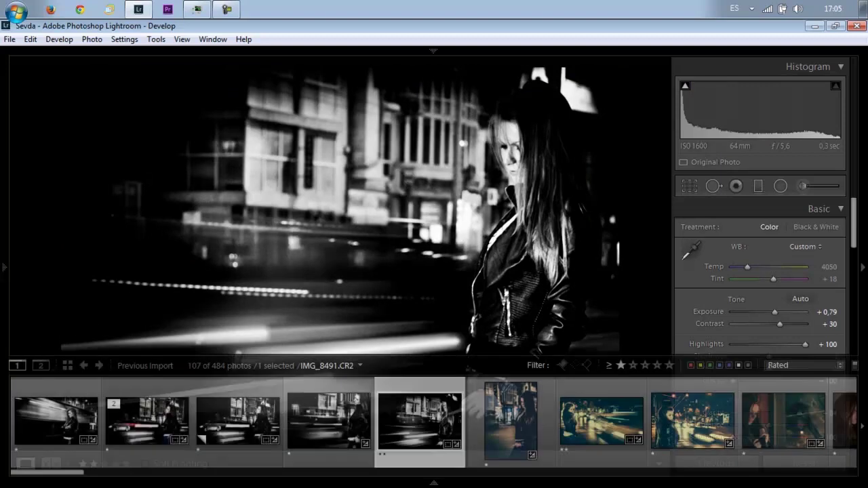
{"action": "left_click", "coordinate": [667, 422]}
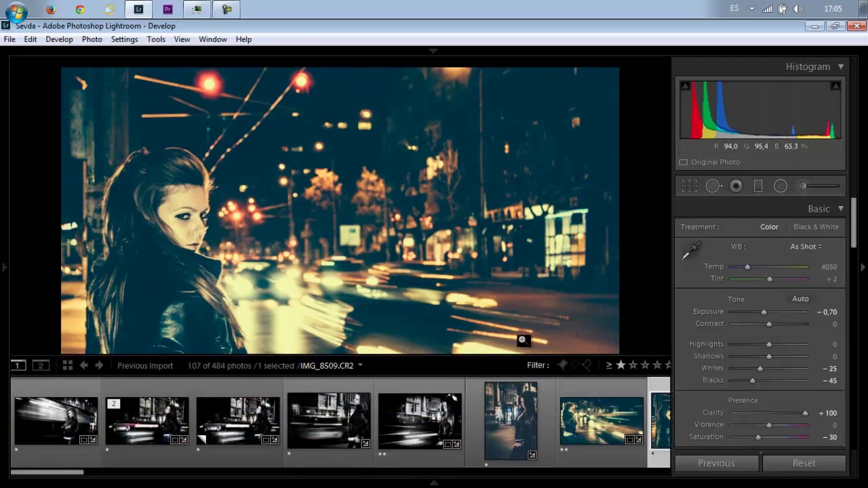
{"action": "mouse_move", "coordinate": [434, 484]}
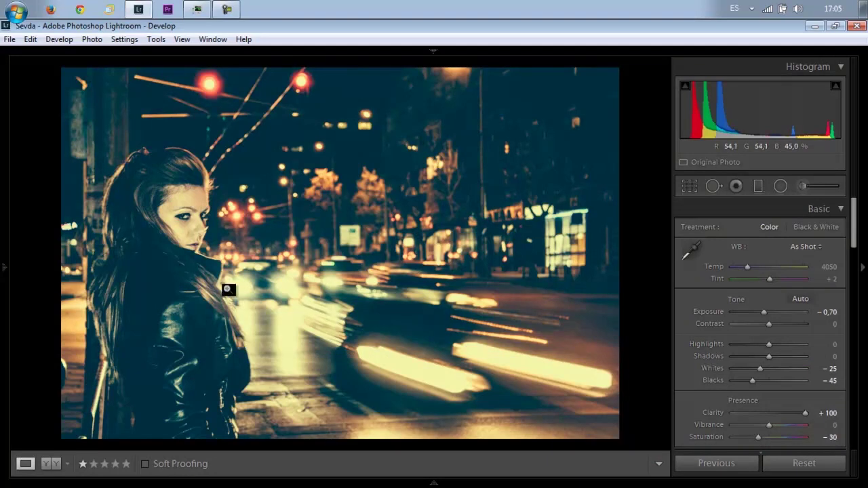
{"action": "mouse_move", "coordinate": [475, 484]}
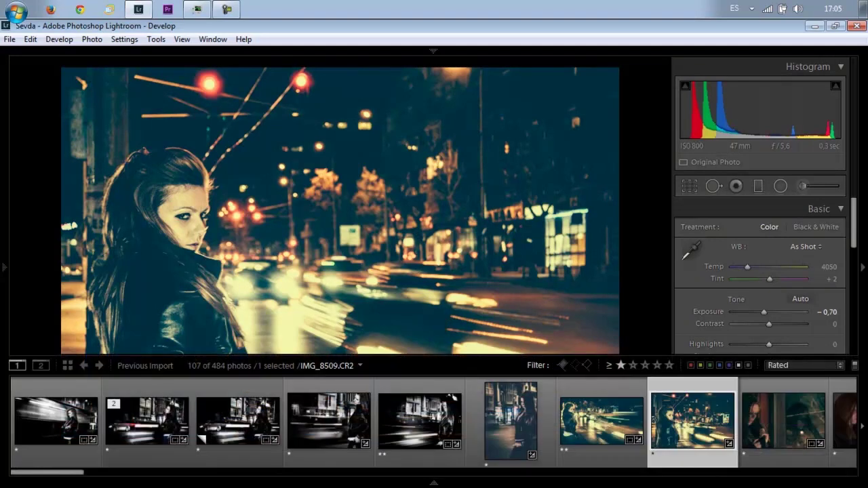
Step: Open the colour portrait of the woman beside her window reflection
{"action": "left_click", "coordinate": [780, 426]}
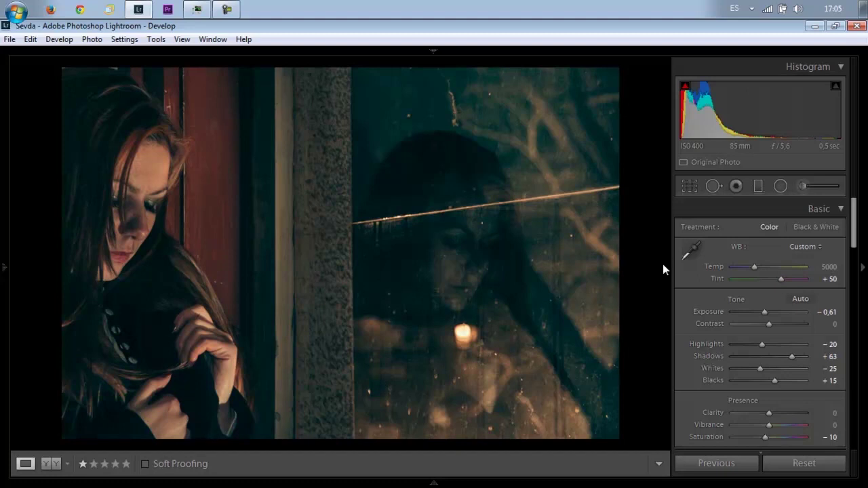
{"action": "mouse_move", "coordinate": [678, 485]}
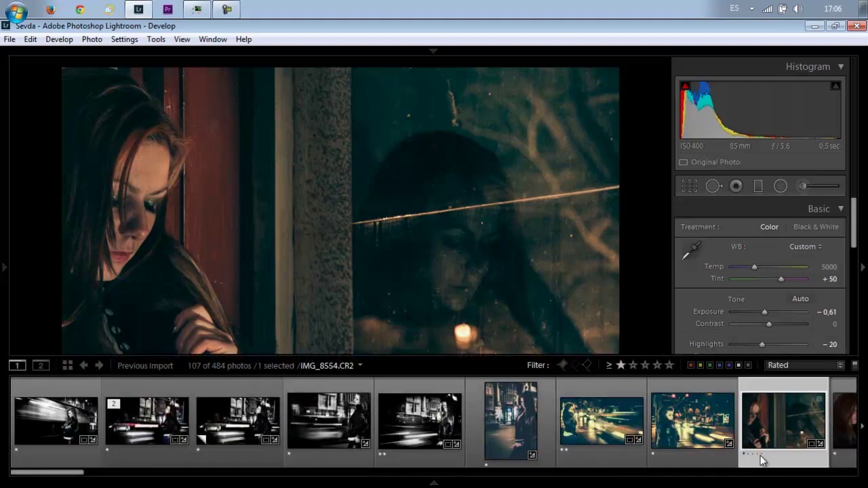
{"action": "left_click_drag", "start_coordinate": [64, 475], "coordinate": [44, 475]}
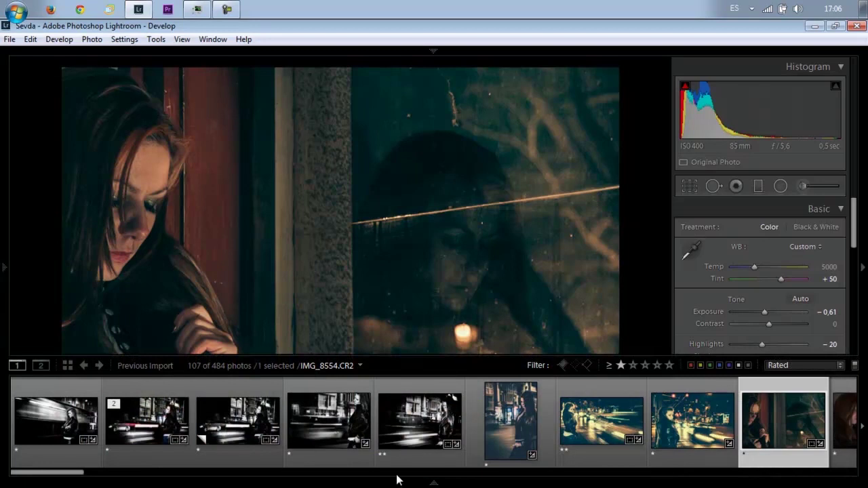
Step: View the black-and-white virtual copy of the car photo full screen and compare it with the unedited colour copy
{"action": "left_click", "coordinate": [407, 434]}
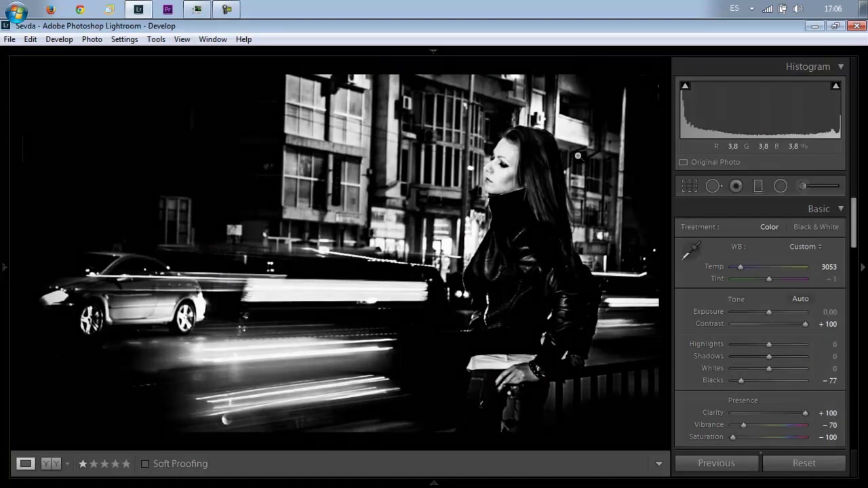
{"action": "key", "text": "f"}
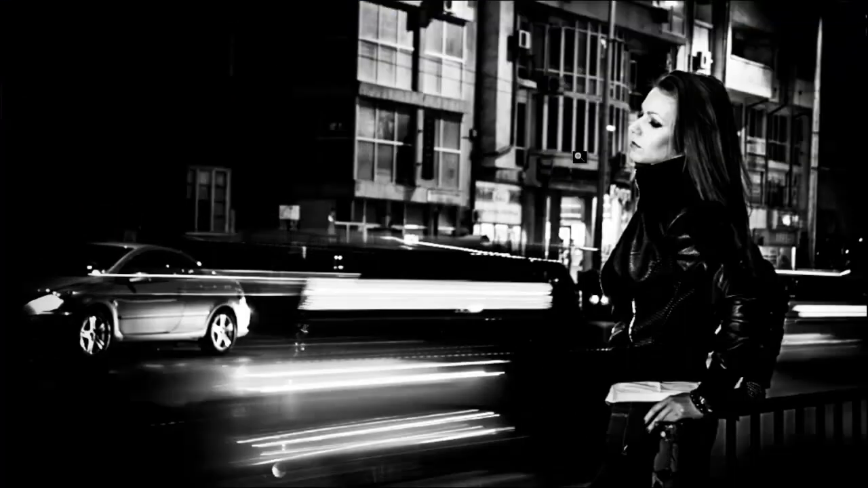
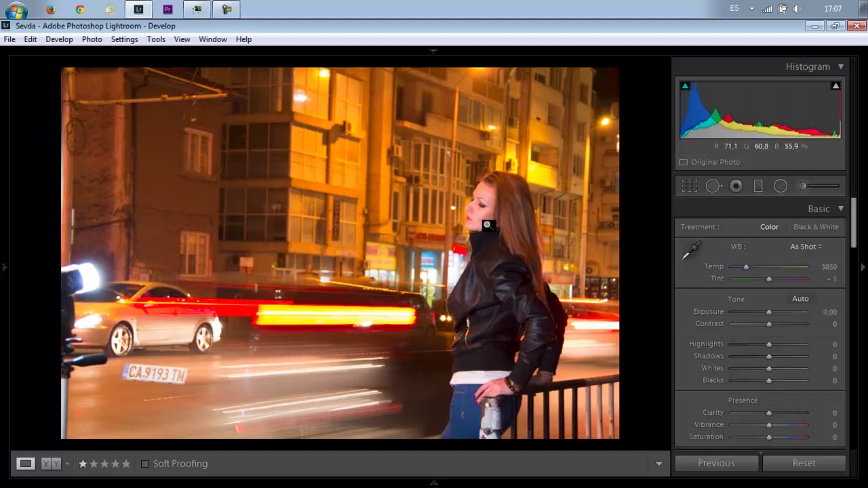
{"action": "key", "text": "F6"}
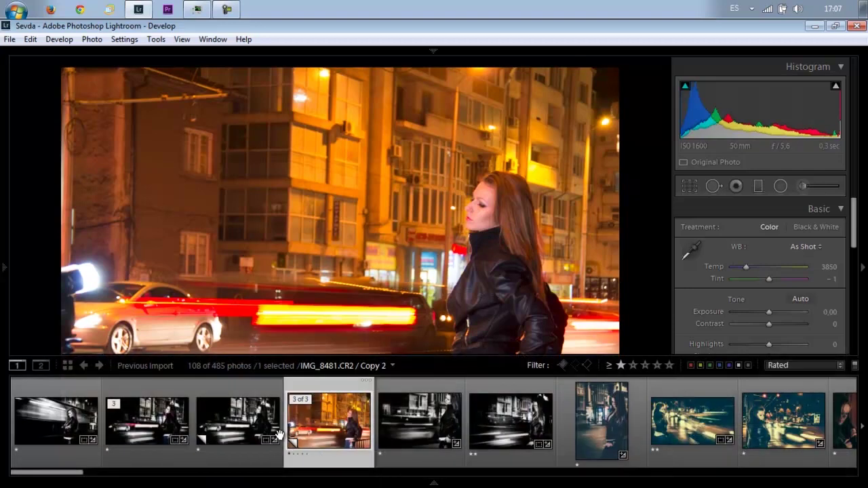
{"action": "left_click", "coordinate": [238, 417]}
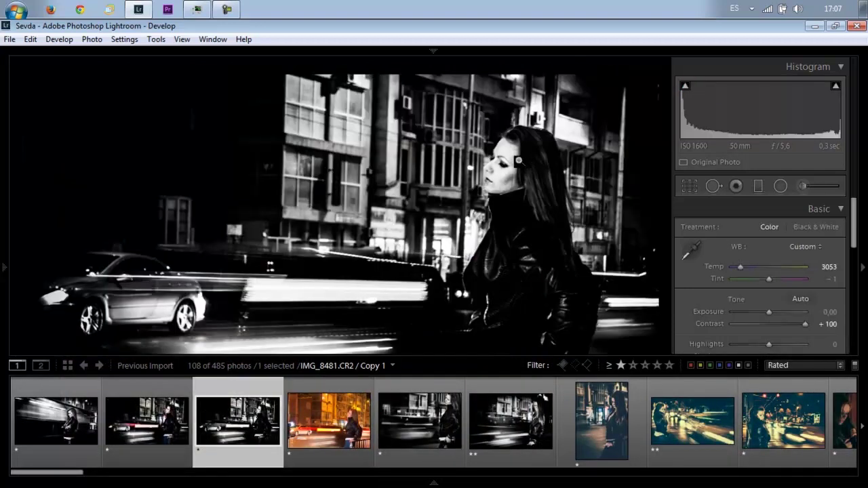
{"action": "key", "text": "F6"}
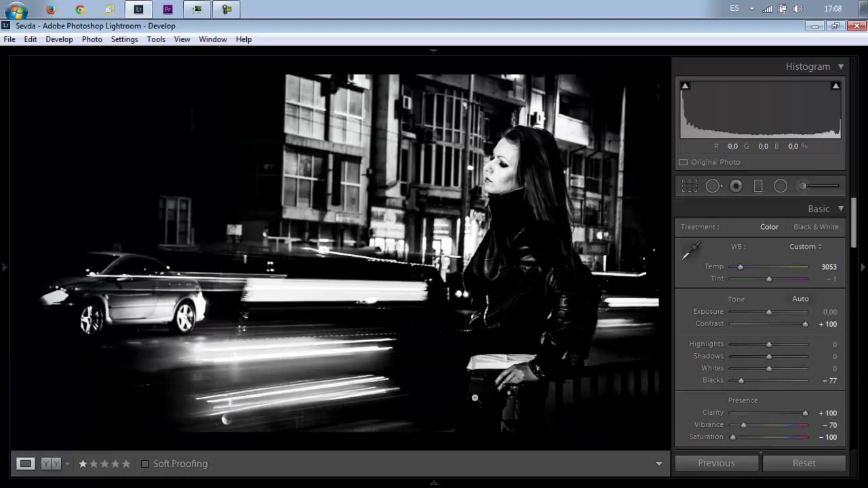
Step: Open the colour traffic portrait with red lights again and examine the grain on the woman's face up close
{"action": "left_click", "coordinate": [428, 484]}
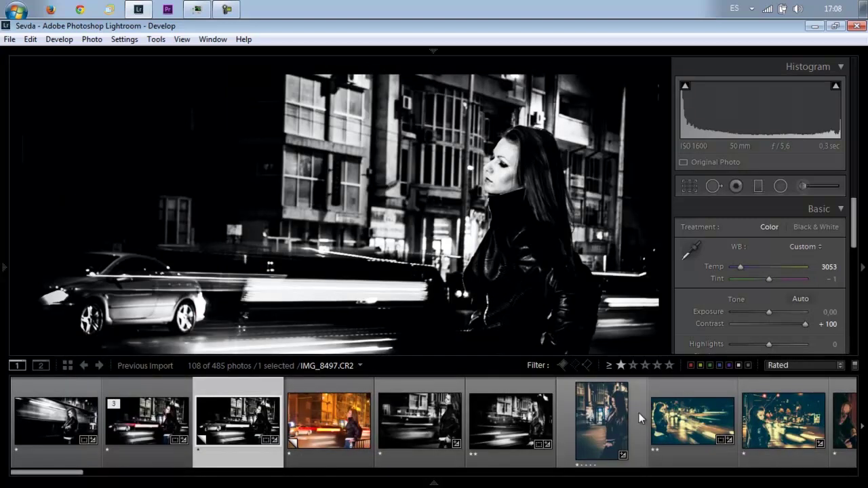
{"action": "left_click", "coordinate": [777, 429]}
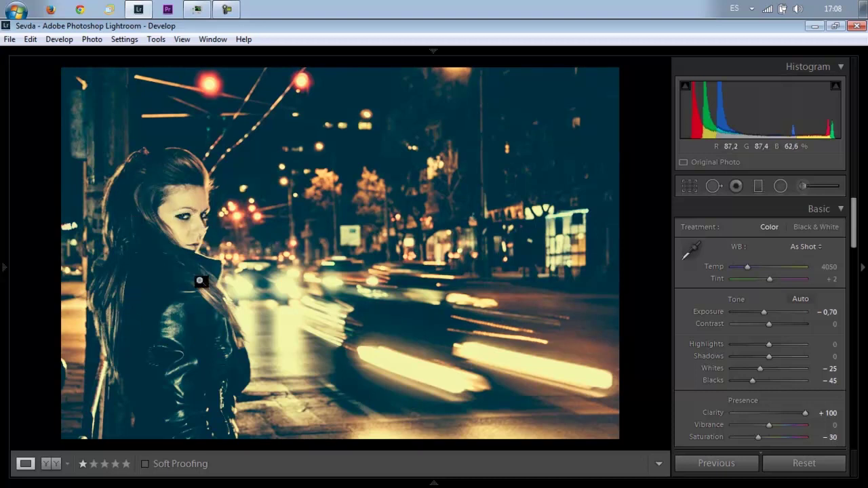
{"action": "left_click", "coordinate": [175, 230]}
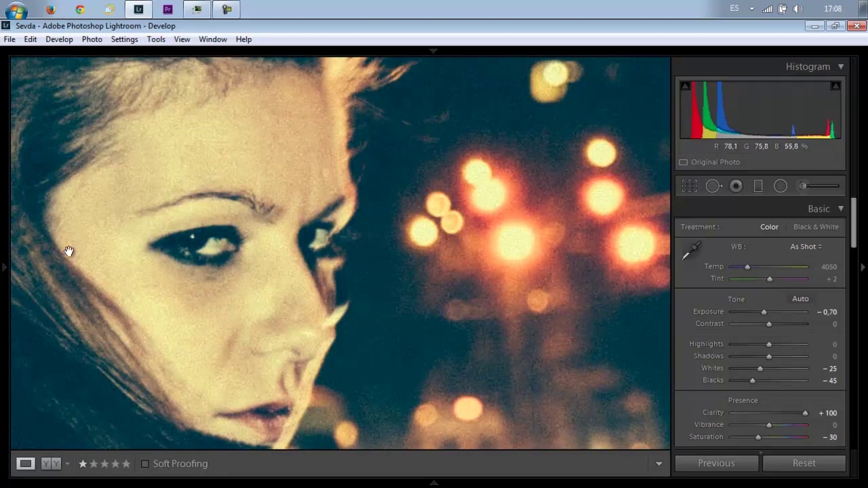
{"action": "left_click", "coordinate": [203, 272]}
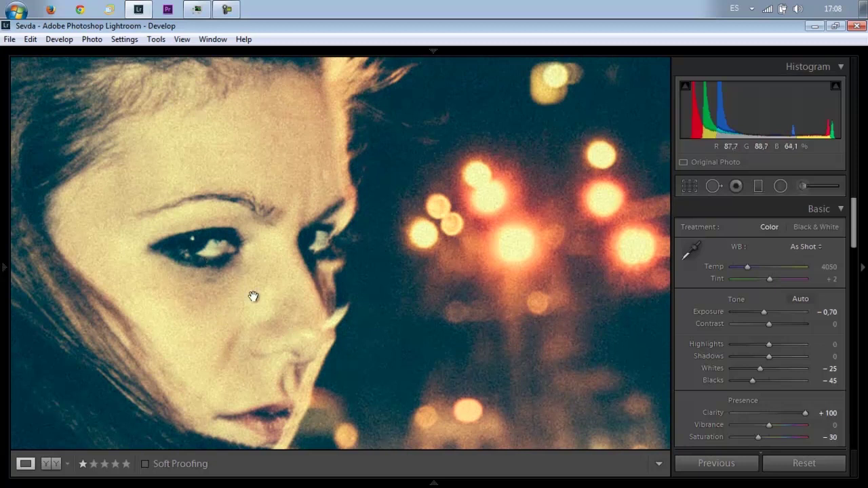
{"action": "left_click", "coordinate": [232, 260]}
{"action": "left_click", "coordinate": [231, 260]}
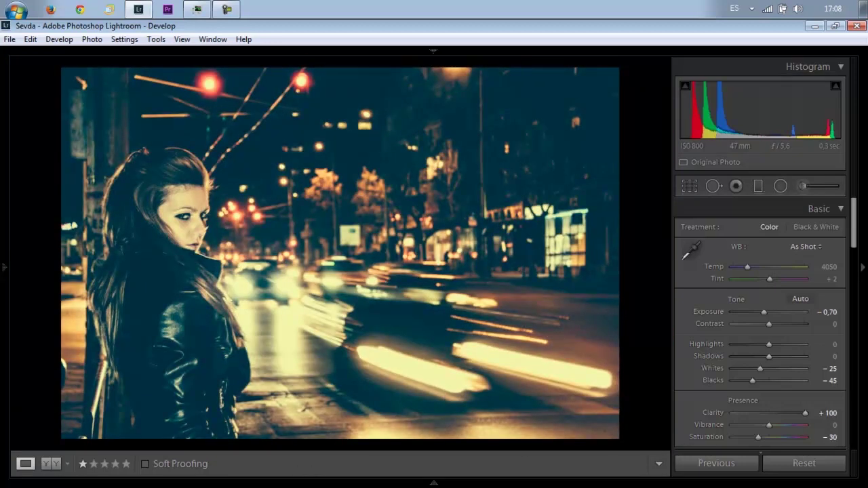
Step: Open the unedited colour copy of the car photo and examine the woman's face and hair up close
{"action": "mouse_move", "coordinate": [307, 479]}
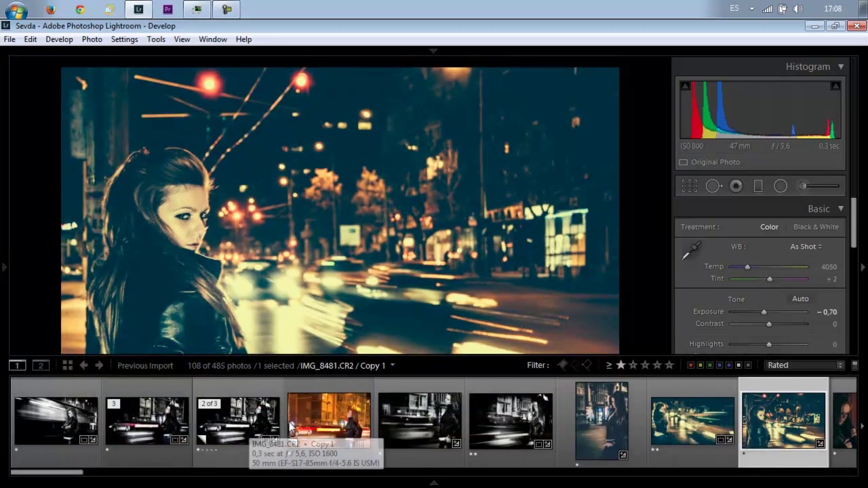
{"action": "left_click", "coordinate": [319, 422]}
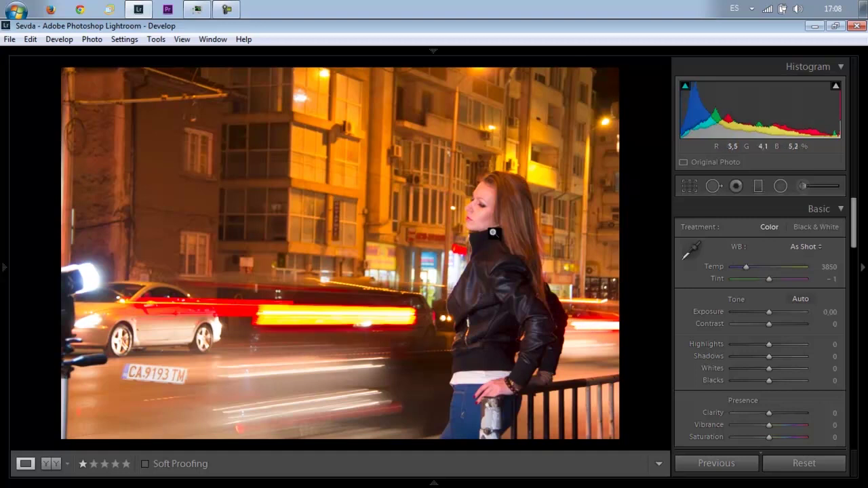
{"action": "left_click", "coordinate": [485, 215]}
{"action": "left_click_drag", "start_coordinate": [486, 214], "coordinate": [441, 319]}
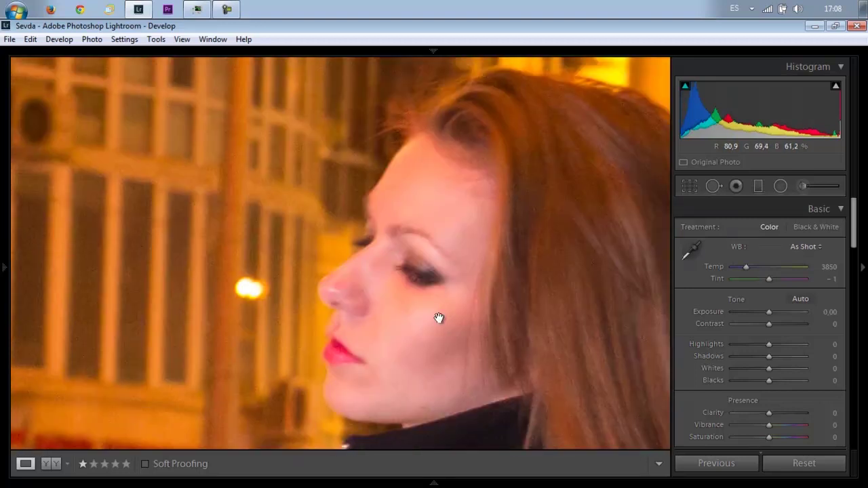
{"action": "left_click", "coordinate": [425, 368]}
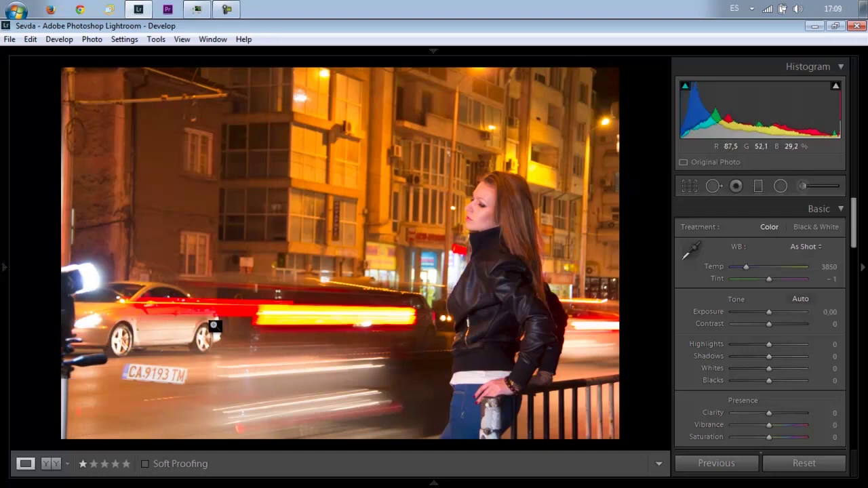
Step: Examine the unedited car photo up close from the woman's face down to her hand and jeans, and return to the full image
{"action": "mouse_move", "coordinate": [383, 482]}
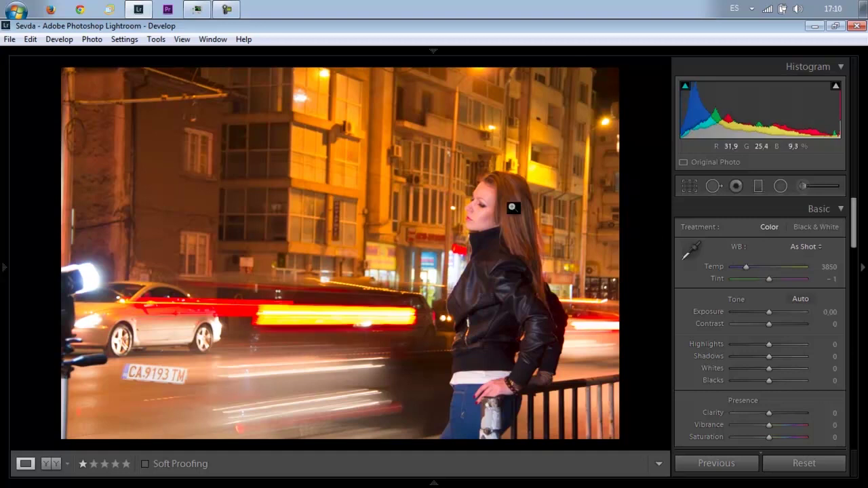
{"action": "left_click", "coordinate": [471, 214]}
{"action": "mouse_move", "coordinate": [581, 333]}
{"action": "left_mouse_down"}
{"action": "mouse_move", "coordinate": [451, 232]}
{"action": "mouse_move", "coordinate": [416, 125]}
{"action": "mouse_move", "coordinate": [435, 63]}
{"action": "left_mouse_up"}
{"action": "left_click_drag", "start_coordinate": [454, 314], "coordinate": [437, 103]}
{"action": "left_click_drag", "start_coordinate": [436, 257], "coordinate": [434, 93]}
{"action": "left_click_drag", "start_coordinate": [434, 184], "coordinate": [491, 122]}
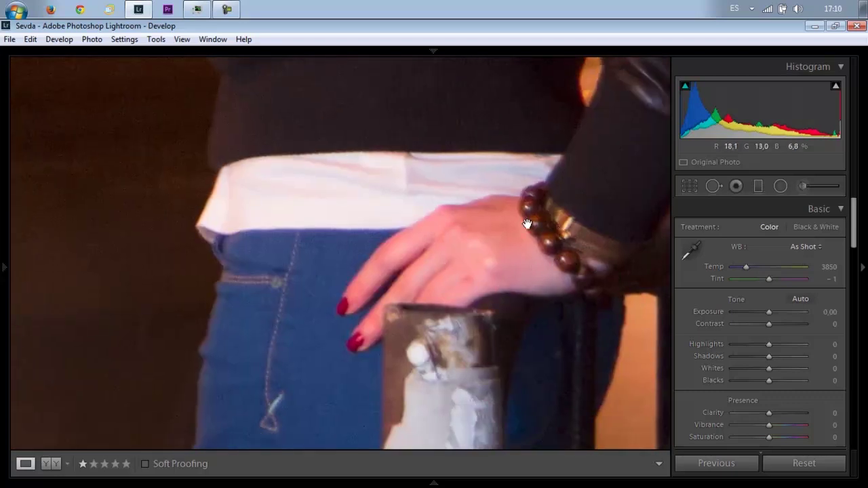
{"action": "left_click", "coordinate": [577, 249]}
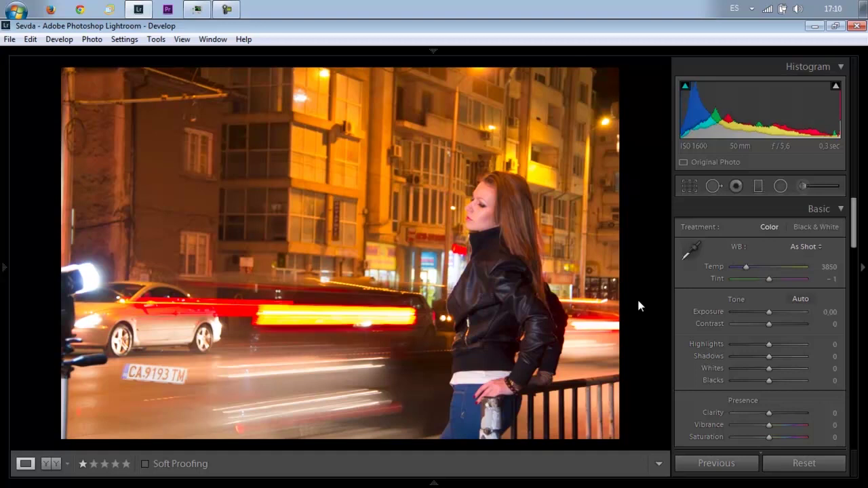
{"action": "key", "text": "F6"}
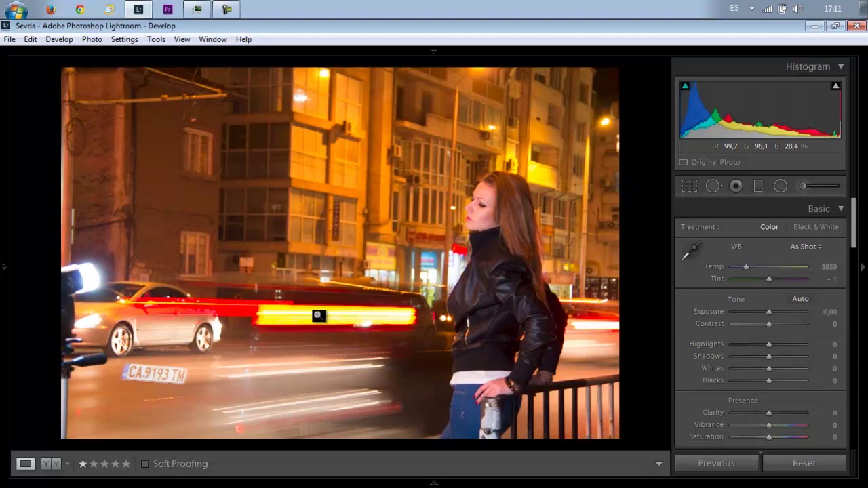
Step: Examine the woman's face and hair up close in the unedited car photo, and return to the full image
{"action": "left_click", "coordinate": [482, 216]}
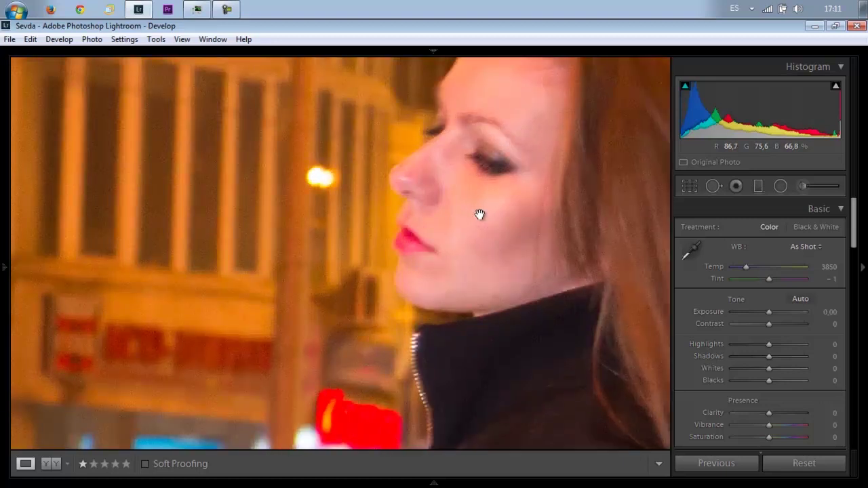
{"action": "left_click_drag", "start_coordinate": [479, 214], "coordinate": [466, 303]}
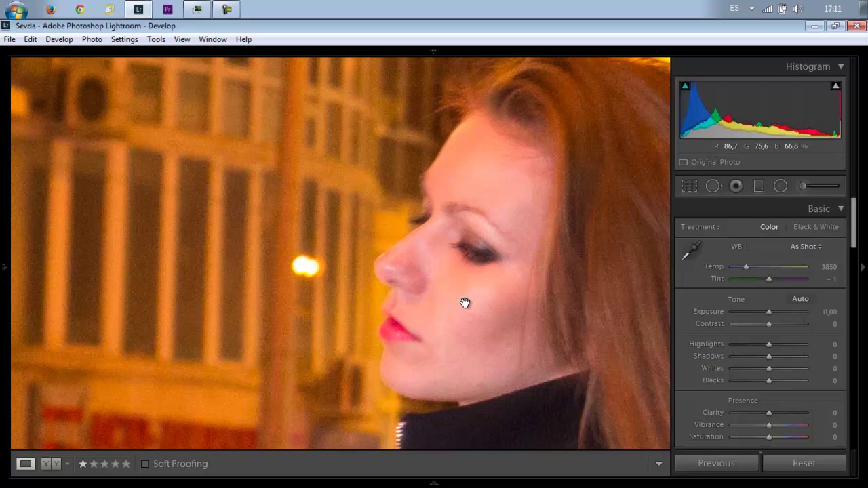
{"action": "left_click", "coordinate": [465, 303]}
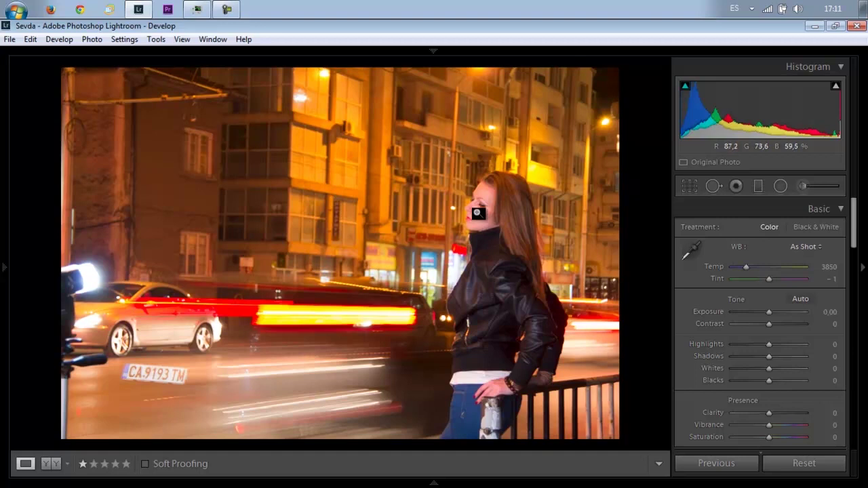
Step: Try Exposure at -5.00 and -1.84 and Blacks at -39 on the unedited car photo, and reset both adjustments
{"action": "left_click_drag", "start_coordinate": [770, 312], "coordinate": [731, 306]}
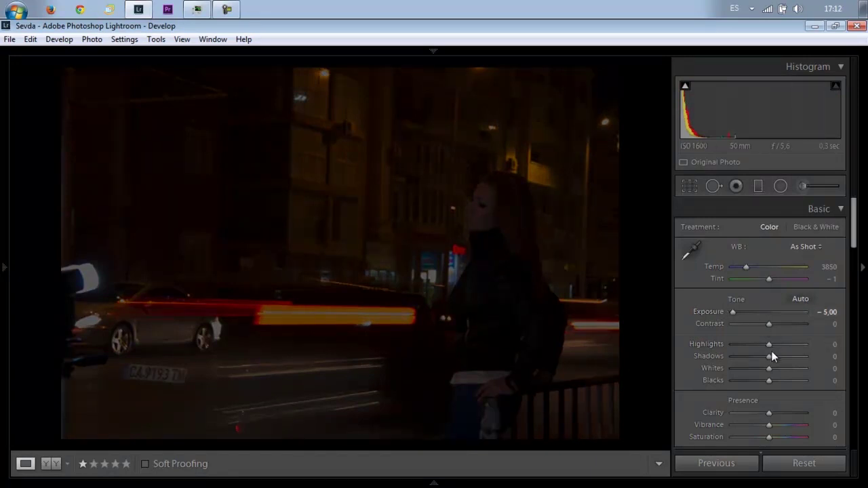
{"action": "left_click_drag", "start_coordinate": [770, 381], "coordinate": [754, 382]}
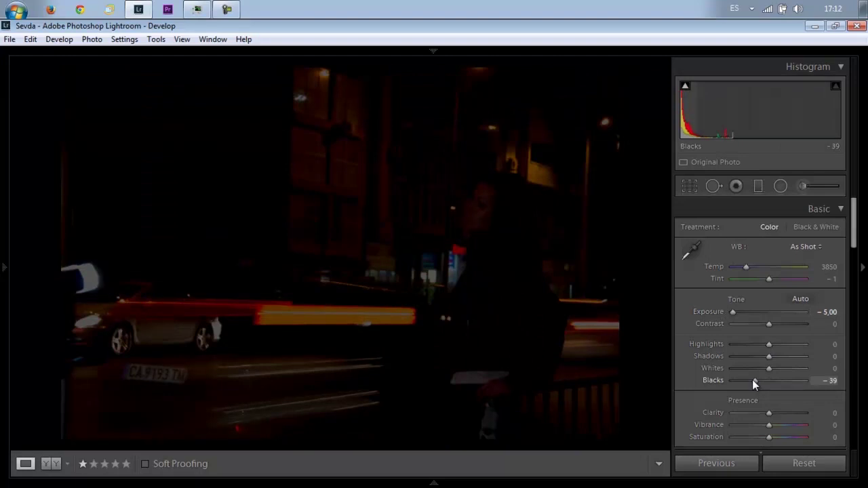
{"action": "double_click", "coordinate": [752, 380]}
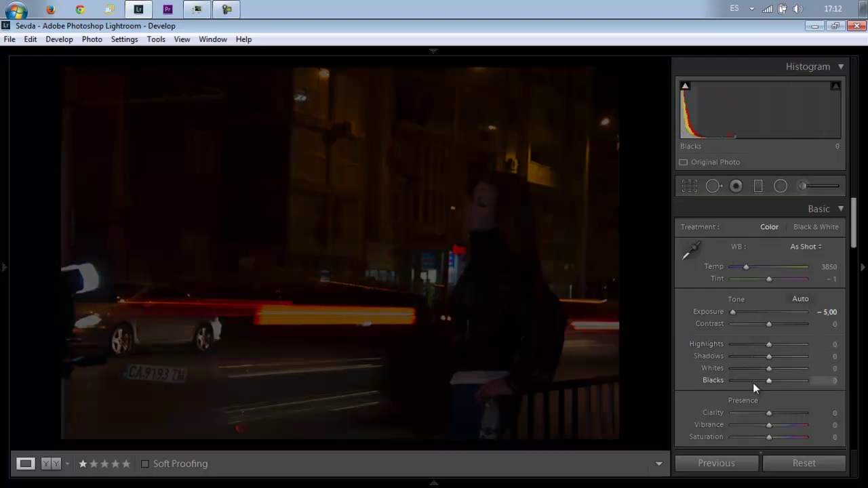
{"action": "left_click_drag", "start_coordinate": [733, 312], "coordinate": [757, 313]}
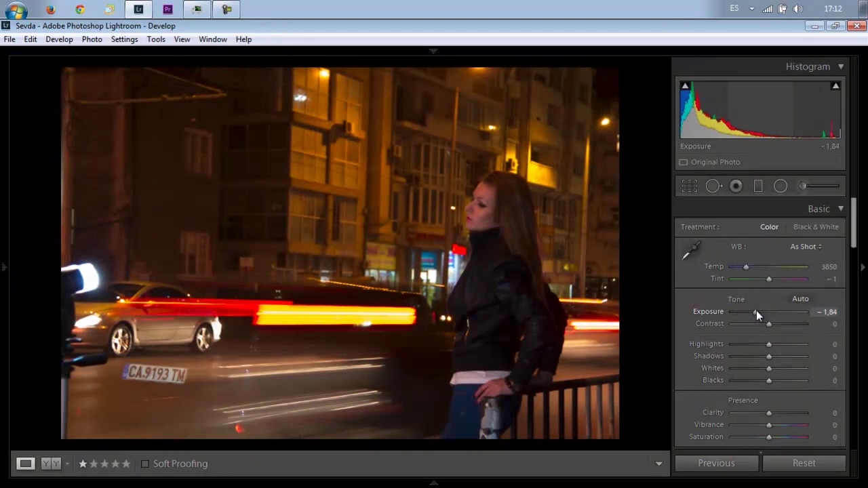
{"action": "double_click", "coordinate": [757, 310]}
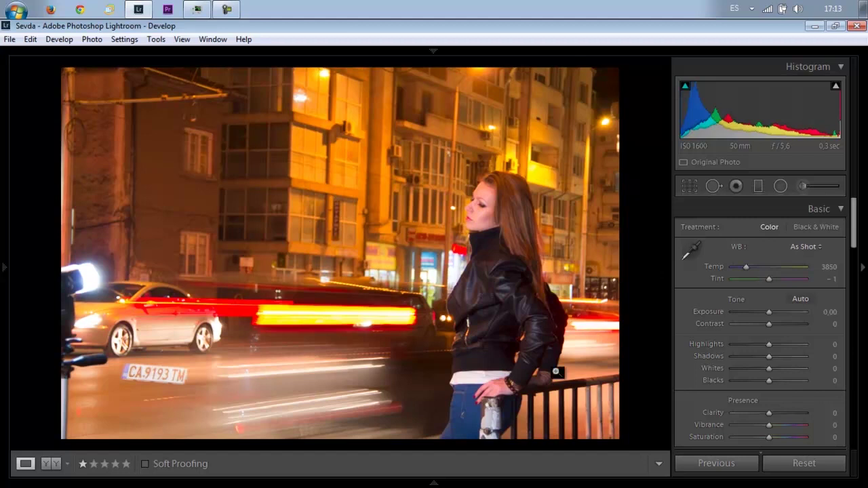
Step: View the black-and-white copy of the car photo, and set the unedited colour copy's star rating to 0
{"action": "mouse_move", "coordinate": [515, 485]}
{"action": "left_click", "coordinate": [238, 434]}
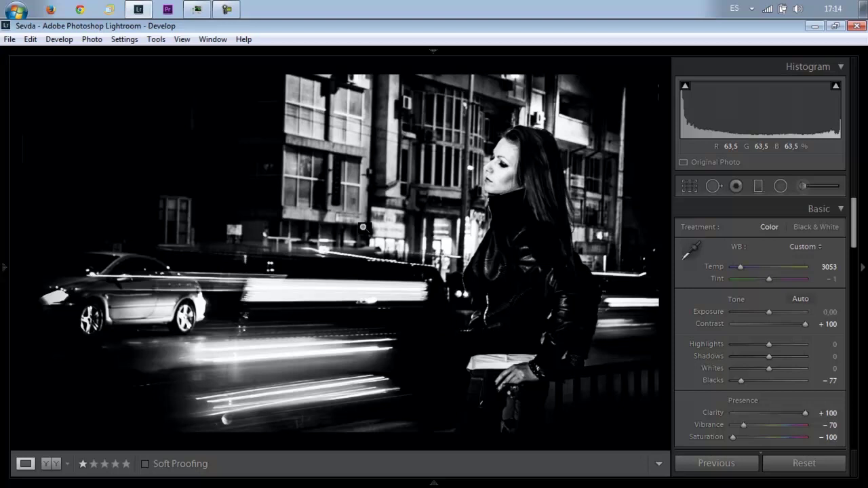
{"action": "mouse_move", "coordinate": [435, 483]}
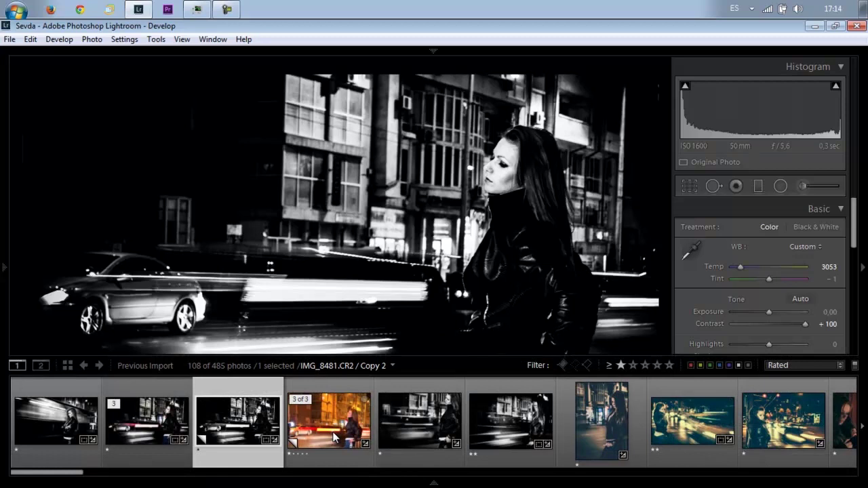
{"action": "left_click", "coordinate": [333, 437]}
{"action": "key", "text": "0"}
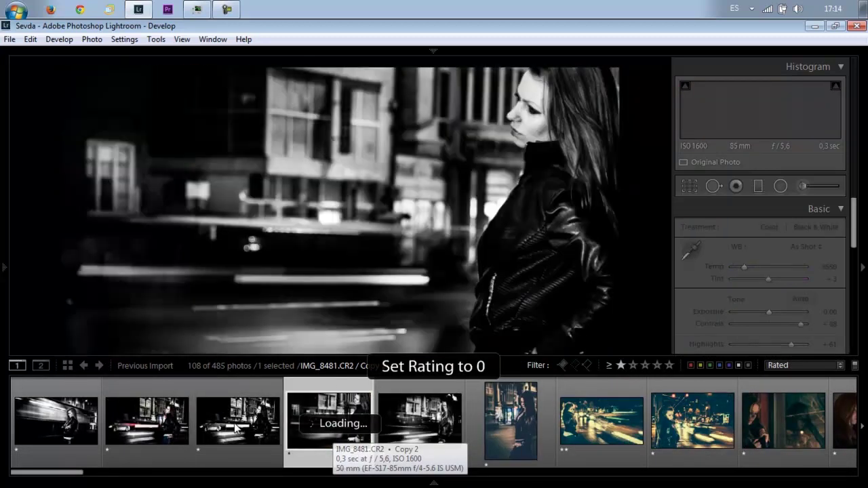
Step: Compare the black-and-white copy of the car photo with its desaturated colour edit
{"action": "left_click", "coordinate": [234, 429]}
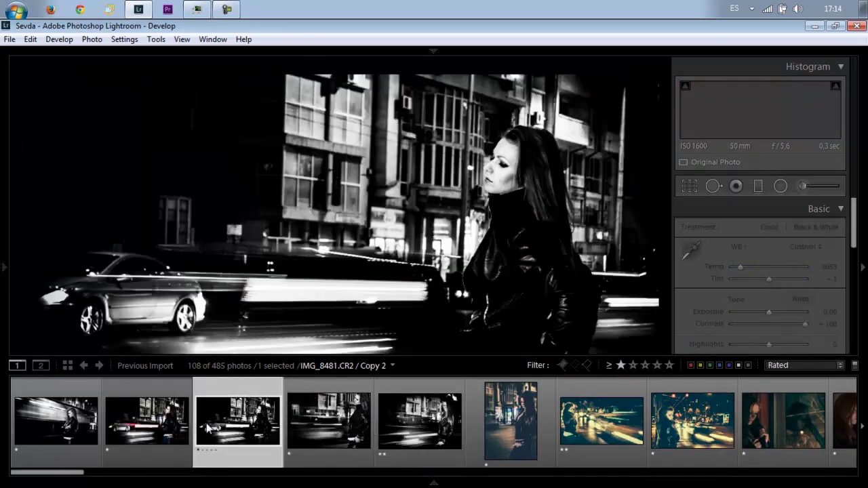
{"action": "left_click", "coordinate": [152, 428]}
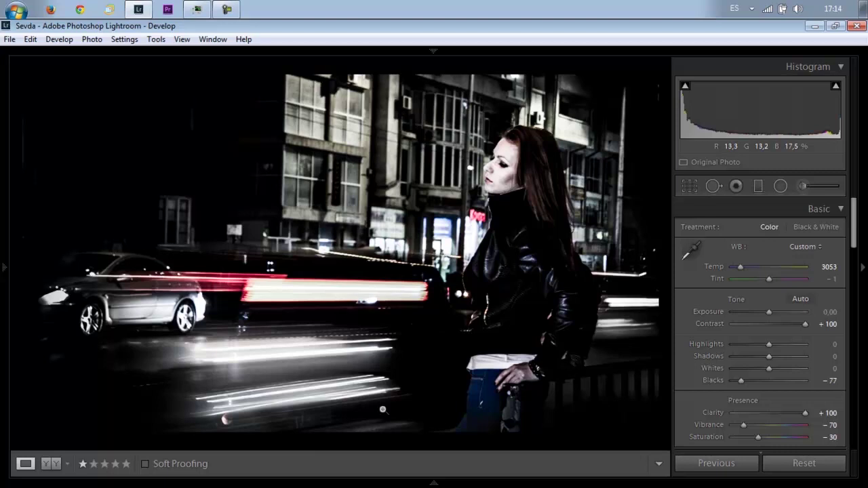
{"action": "mouse_move", "coordinate": [224, 478]}
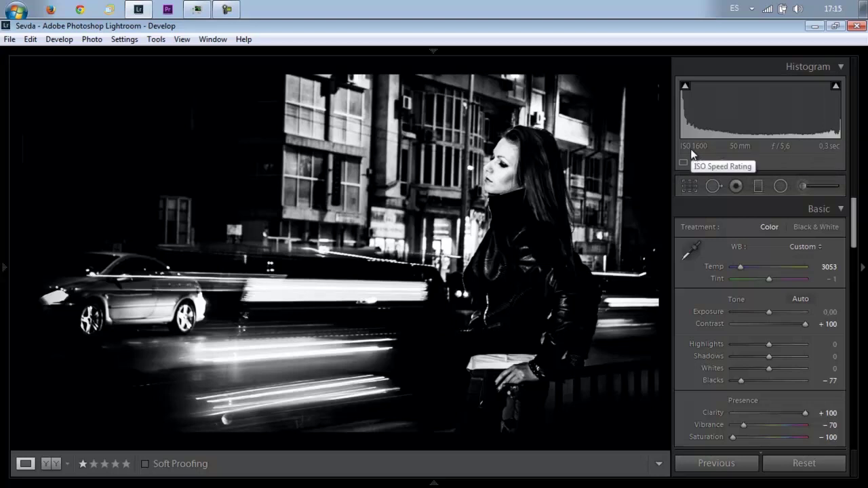
Step: Go through the black-and-white street portraits, starting with the blurred light-streak shot, and check each one's ISO and shooting data
{"action": "left_click", "coordinate": [434, 483]}
{"action": "left_click", "coordinate": [54, 427]}
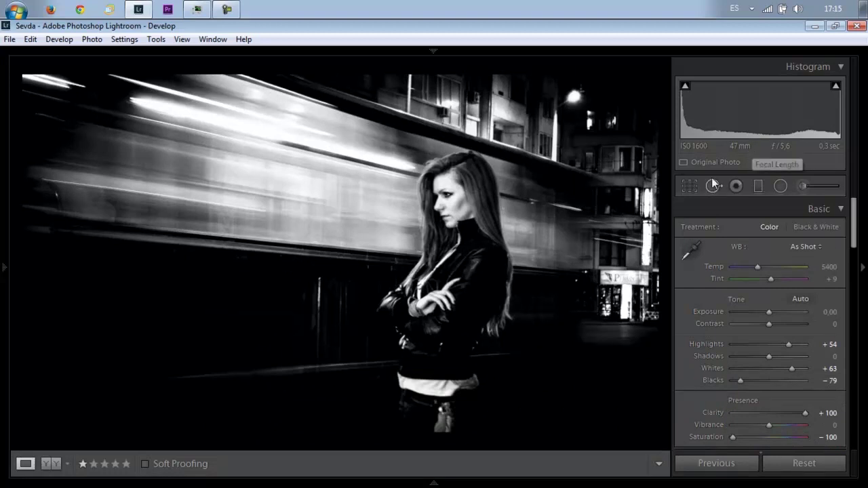
{"action": "key", "text": "Right"}
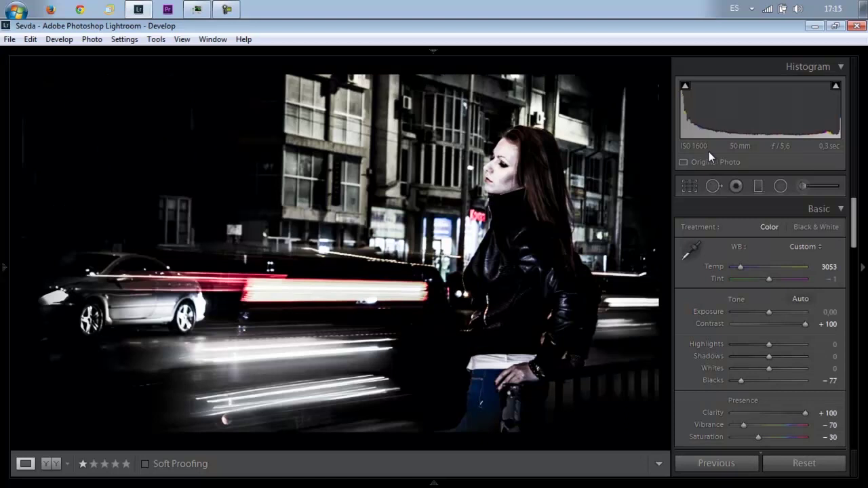
{"action": "key", "text": "ctrl+shift+v"}
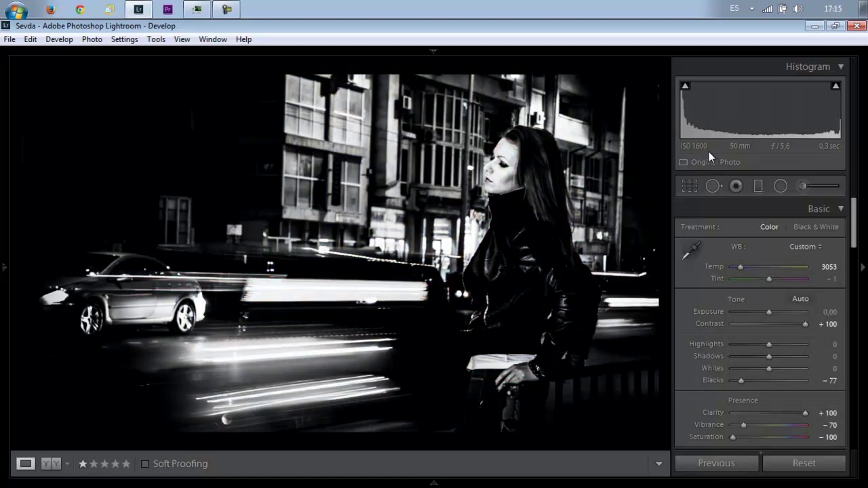
{"action": "key", "text": "Right"}
{"action": "key", "text": "Right"}
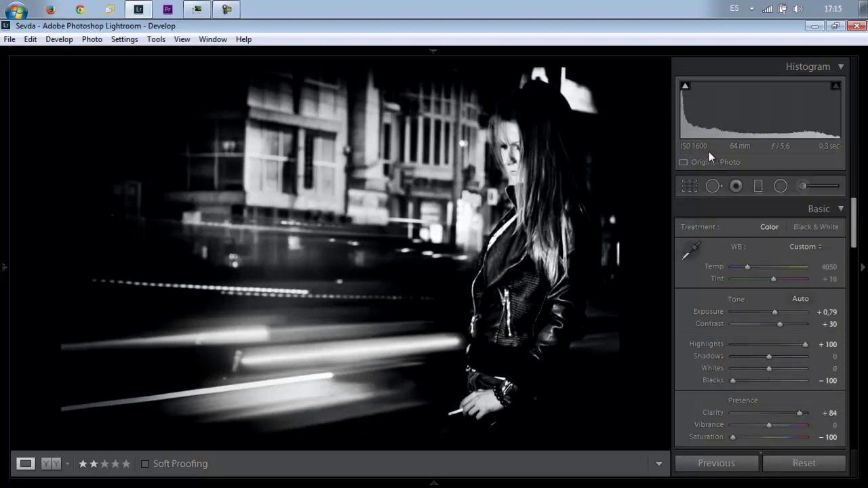
Step: Go through the toned colour street portraits up to the red-light traffic photo, and compare their ISO ratings
{"action": "key", "text": "Right"}
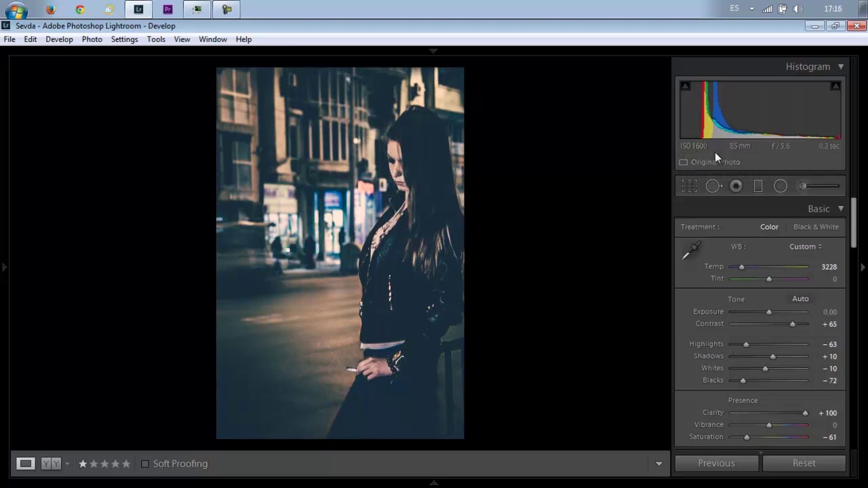
{"action": "key", "text": "Right"}
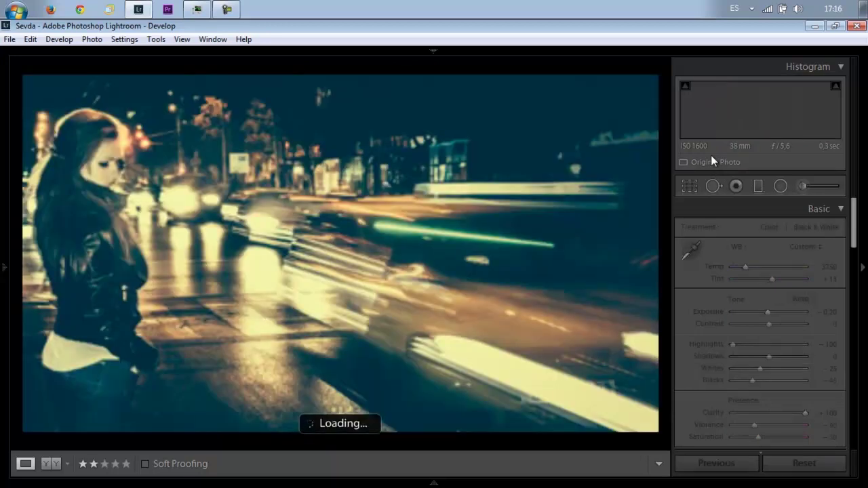
{"action": "key", "text": "Right"}
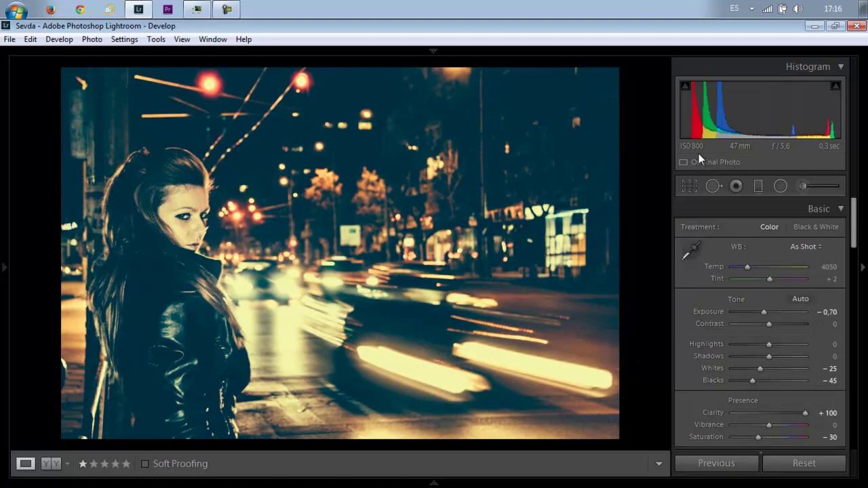
{"action": "key", "text": "Right"}
{"action": "key", "text": "Right"}
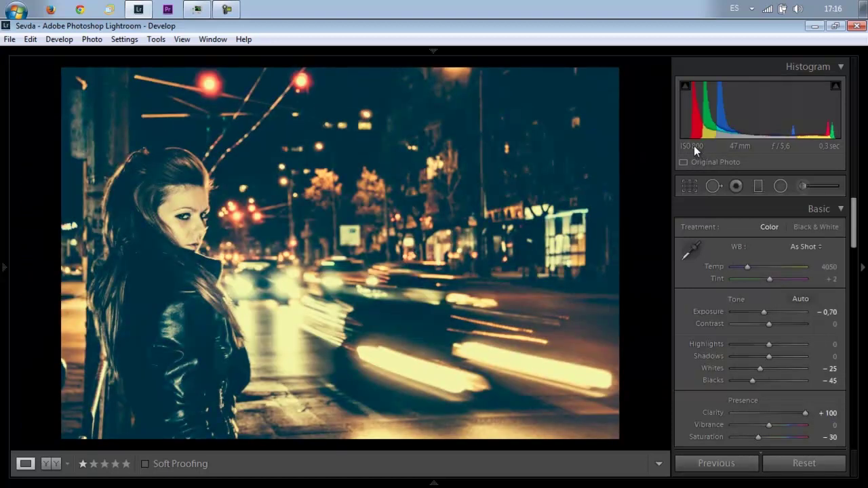
{"action": "key", "text": "Right"}
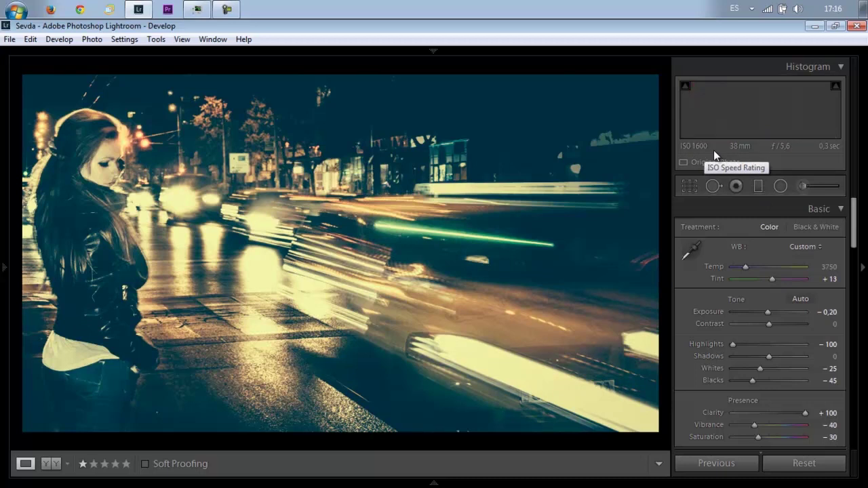
{"action": "key", "text": "Right"}
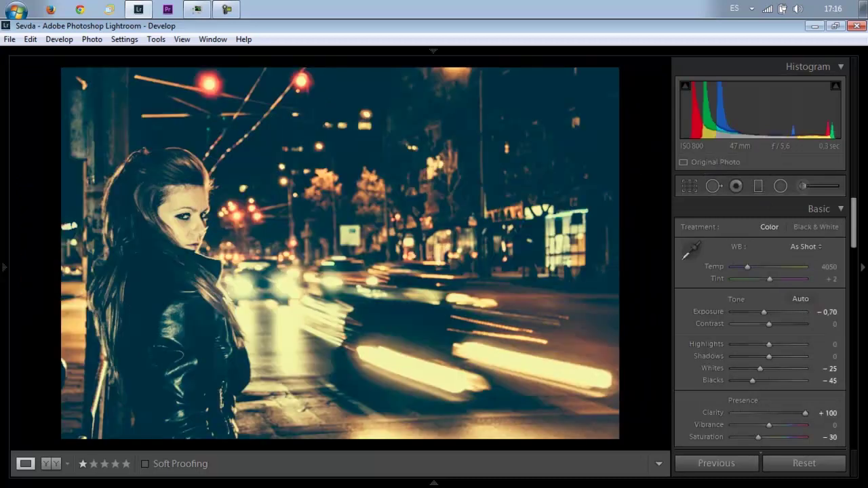
Step: Check the shooting data of the window-reflection portrait, and return to the black-and-white copy of the car photo
{"action": "mouse_move", "coordinate": [488, 483]}
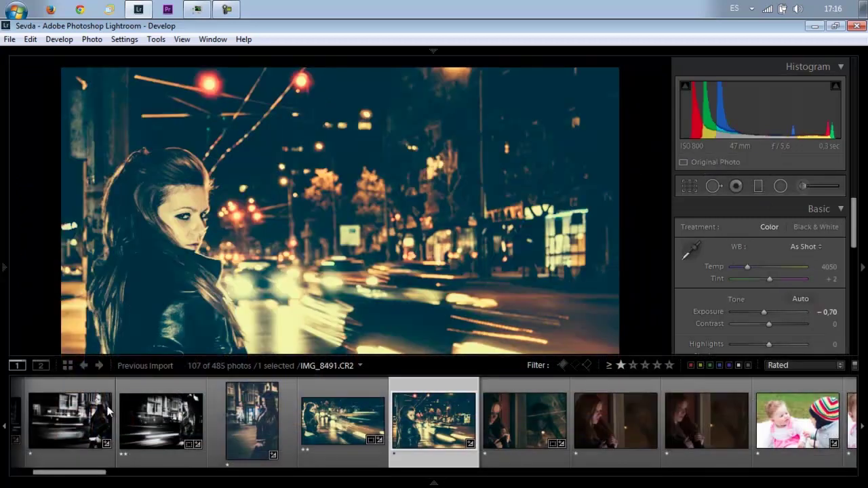
{"action": "left_click", "coordinate": [529, 441]}
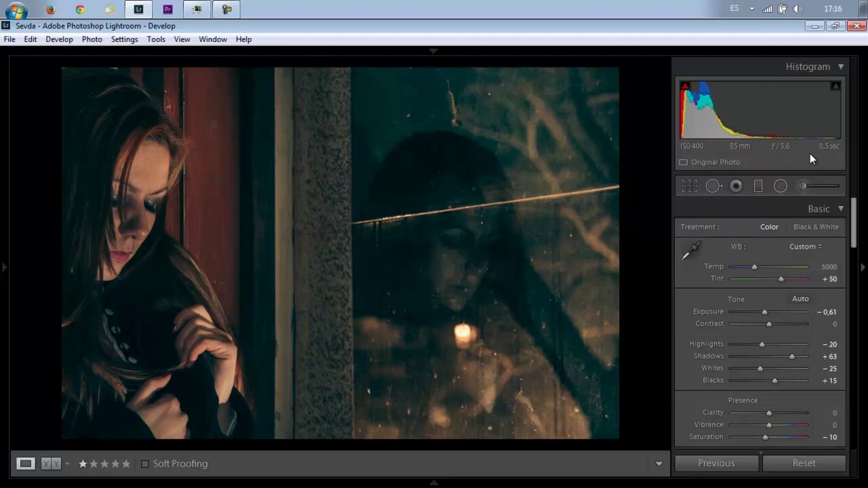
{"action": "mouse_move", "coordinate": [99, 482]}
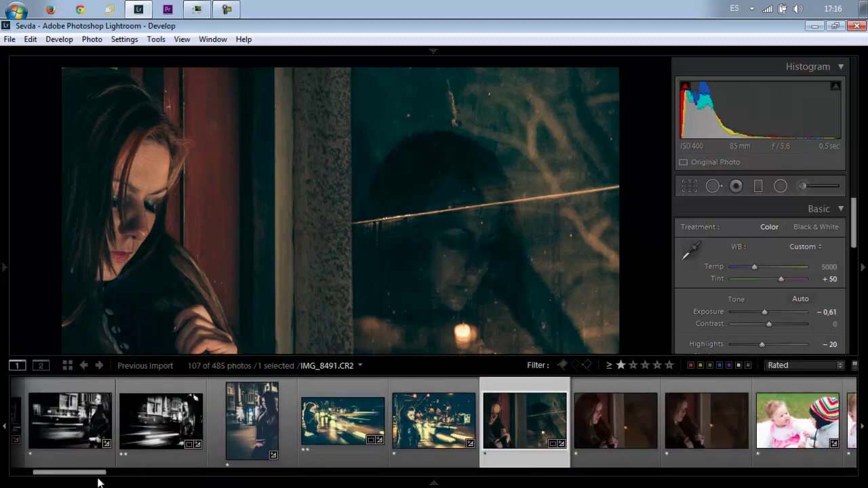
{"action": "left_click_drag", "start_coordinate": [81, 474], "coordinate": [33, 479]}
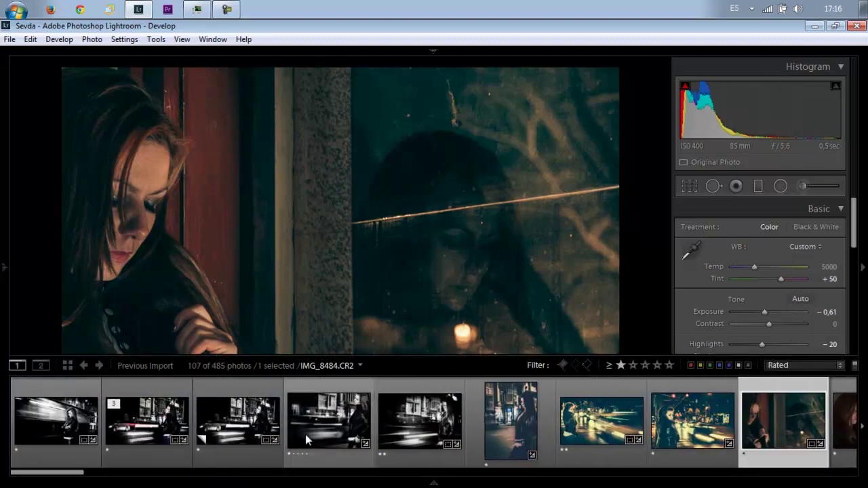
{"action": "left_click", "coordinate": [248, 430]}
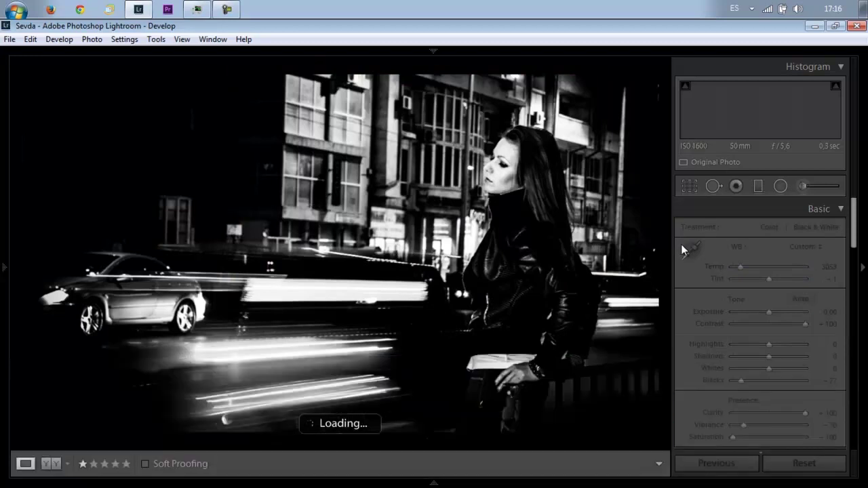